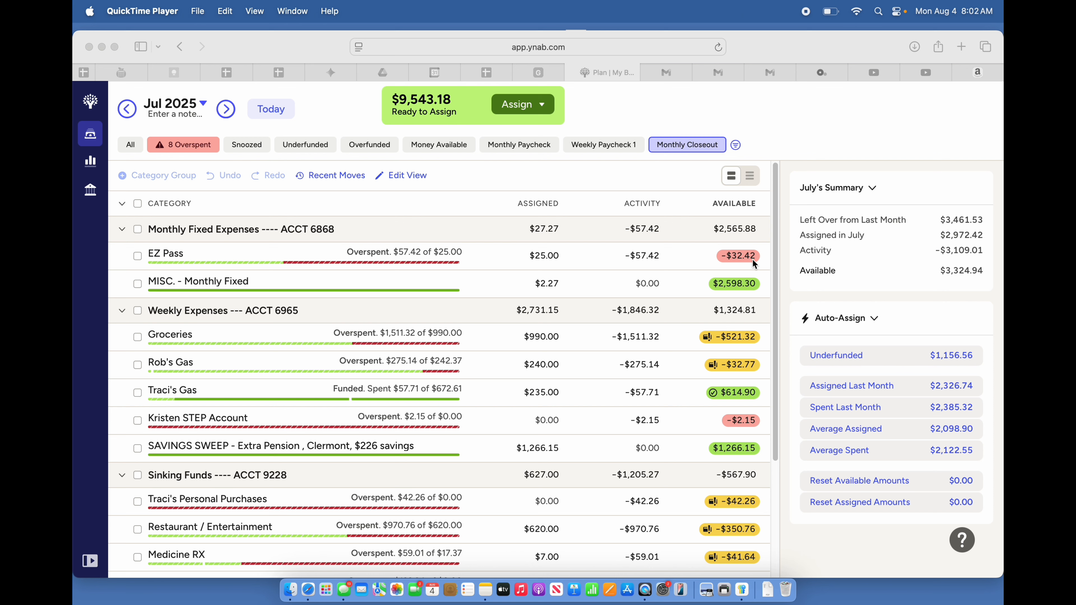
- Move $32.42 from MISC. - Monthly Fixed to EZ Pass to cover its July overspending
{"action": "left_click", "coordinate": [738, 287]}
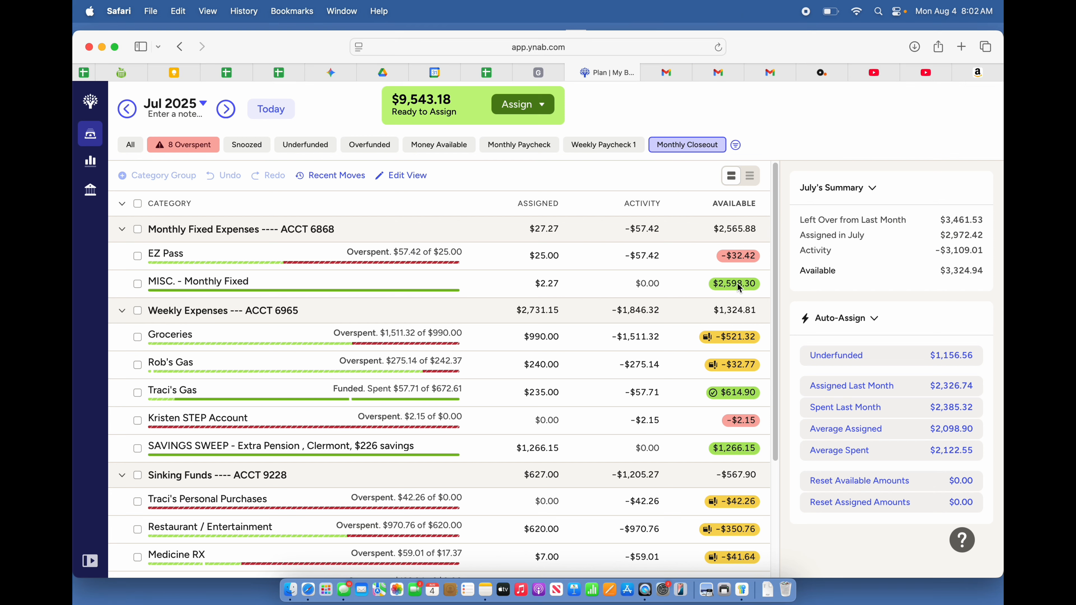
{"action": "left_click", "coordinate": [738, 288]}
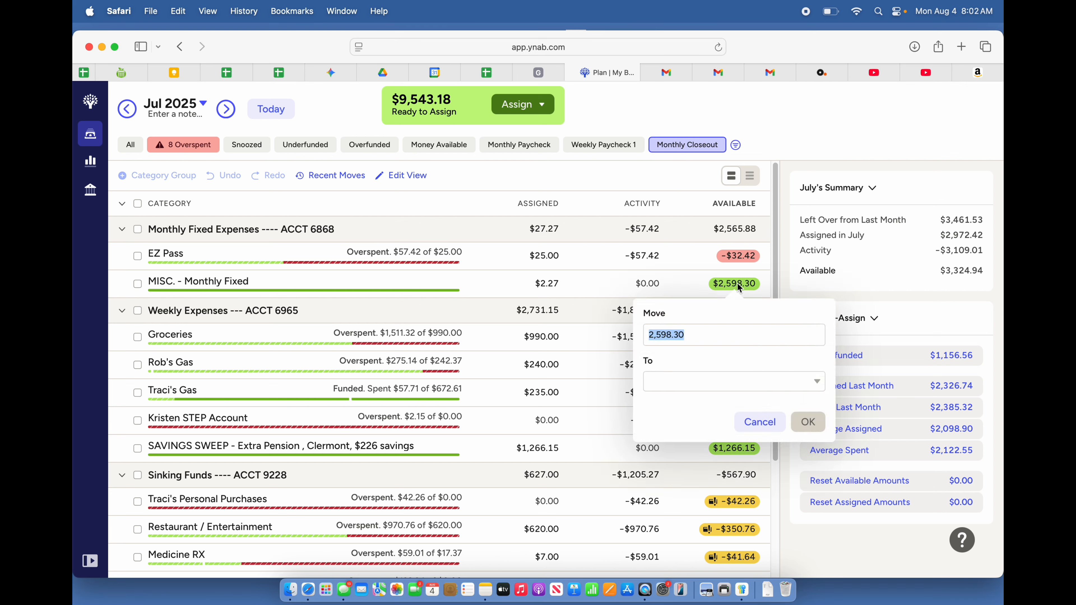
{"action": "type", "text": "32.42"}
{"action": "left_click", "coordinate": [684, 380]}
{"action": "type", "text": "E"}
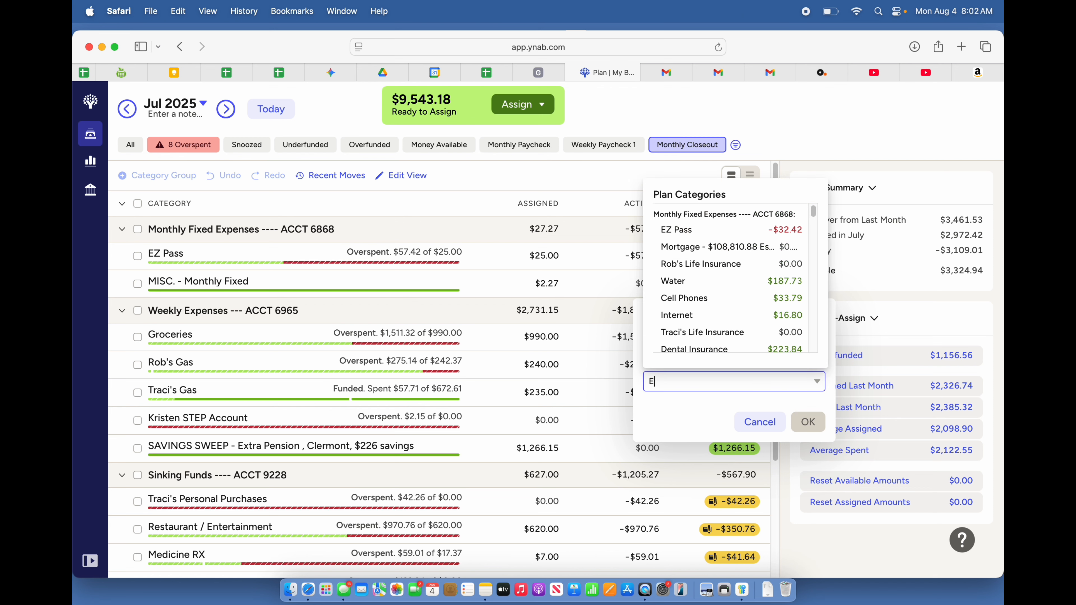
{"action": "left_click", "coordinate": [724, 231]}
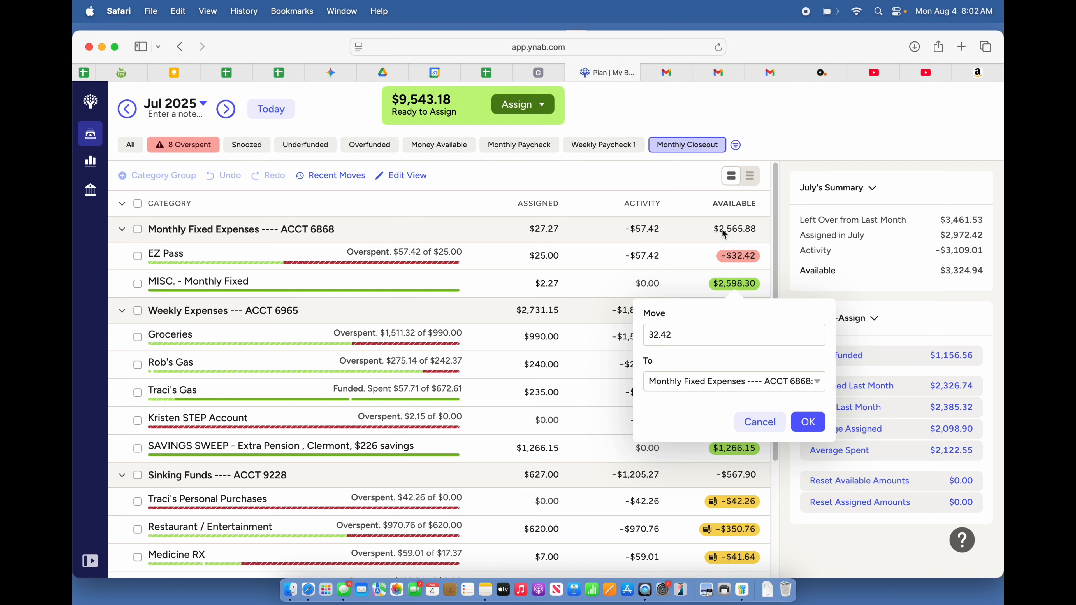
{"action": "left_click", "coordinate": [807, 423]}
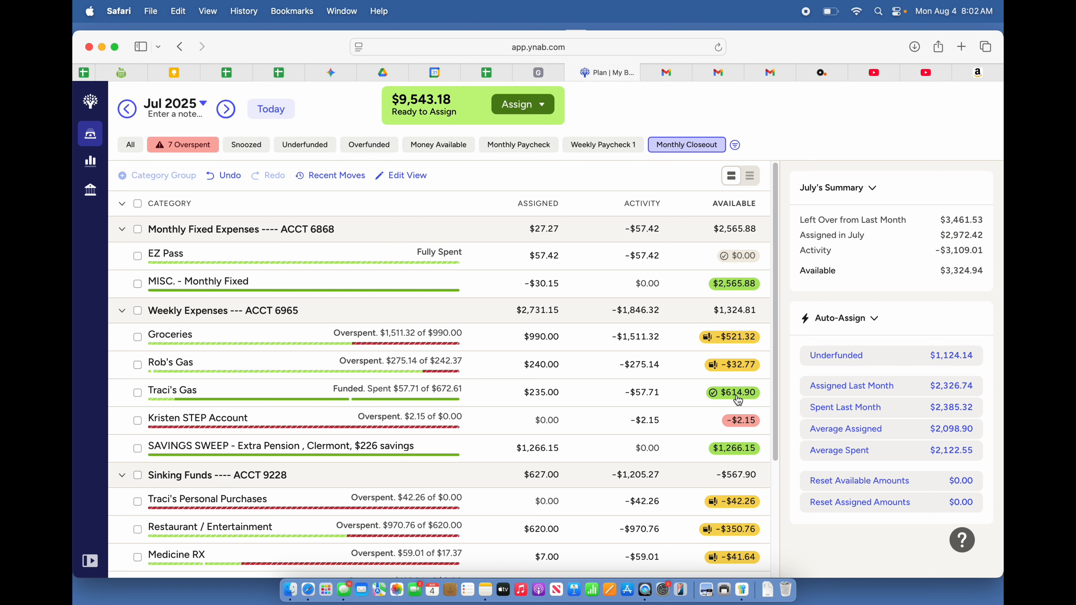
- Move $400.00 from the fully funded gas category to Groceries under Weekly Expenses
{"action": "mouse_move", "coordinate": [738, 400]}
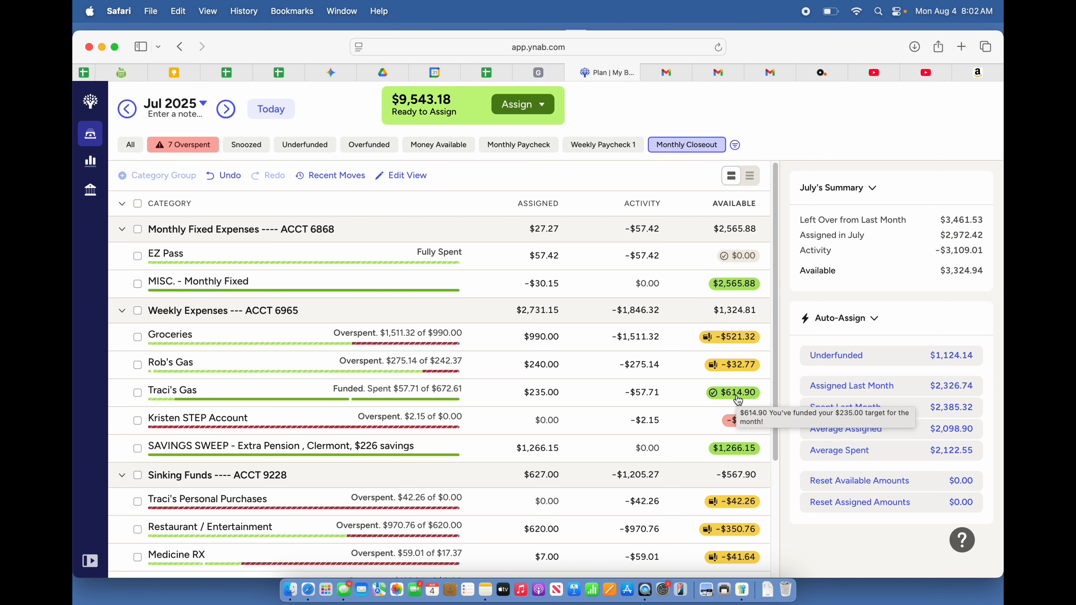
{"action": "left_click", "coordinate": [737, 397]}
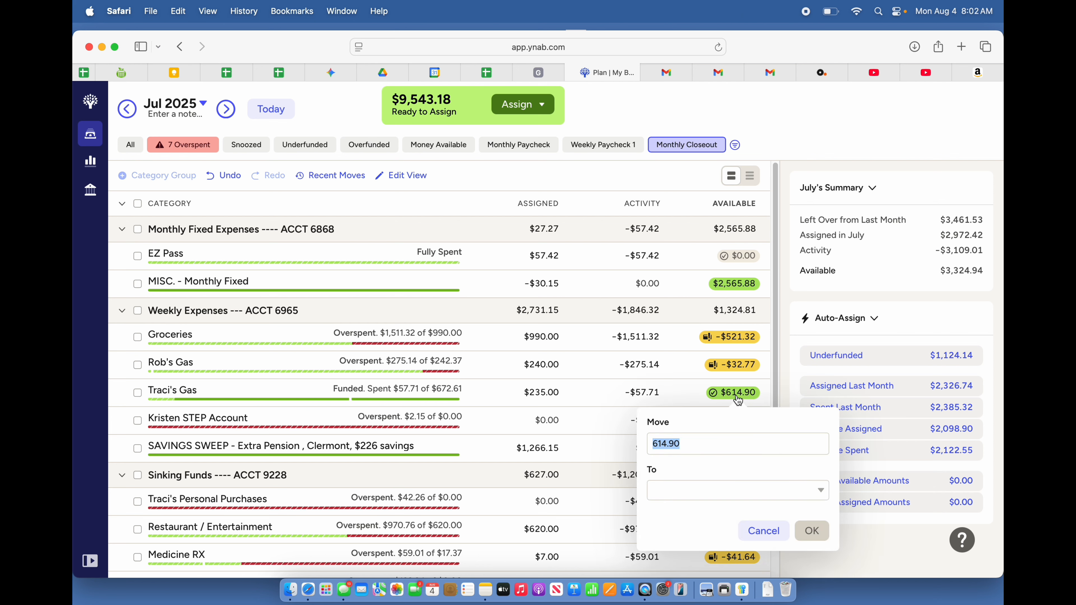
{"action": "type", "text": "400"}
{"action": "left_click", "coordinate": [679, 489]}
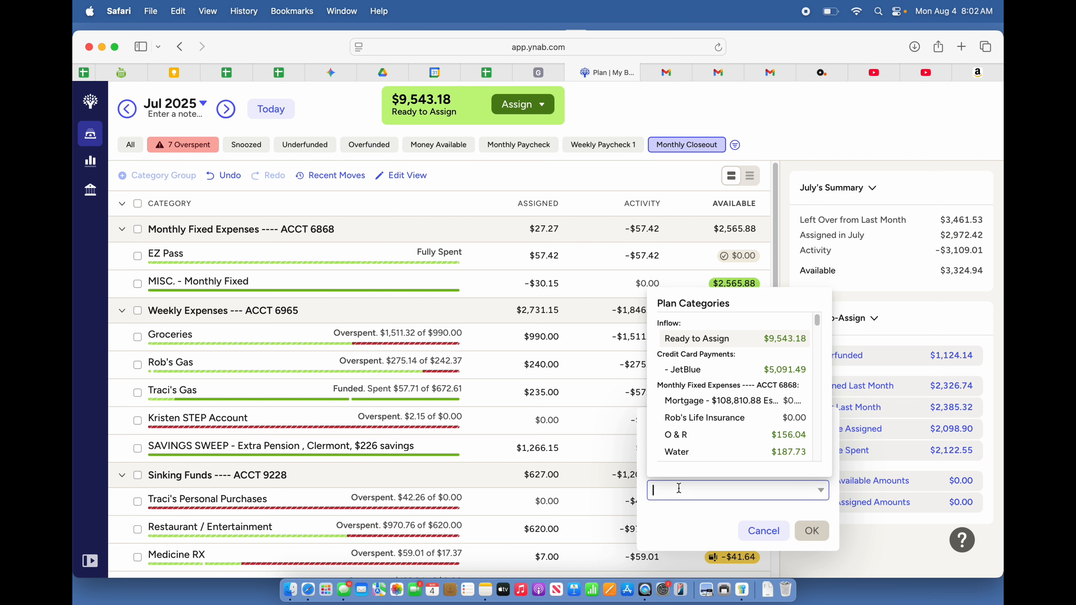
{"action": "type", "text": "Groceri"}
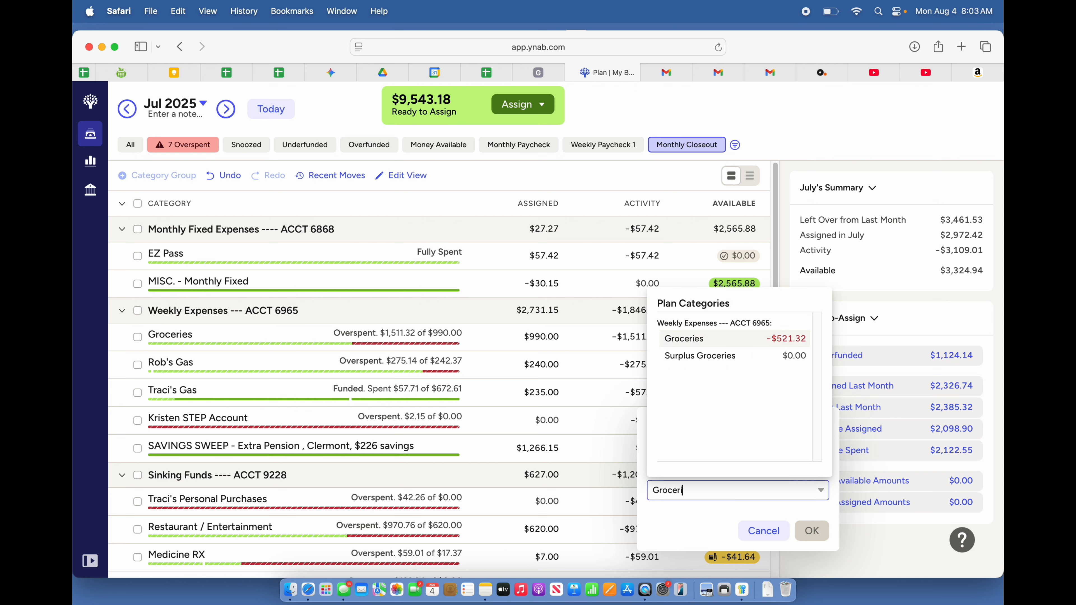
{"action": "left_click", "coordinate": [738, 339]}
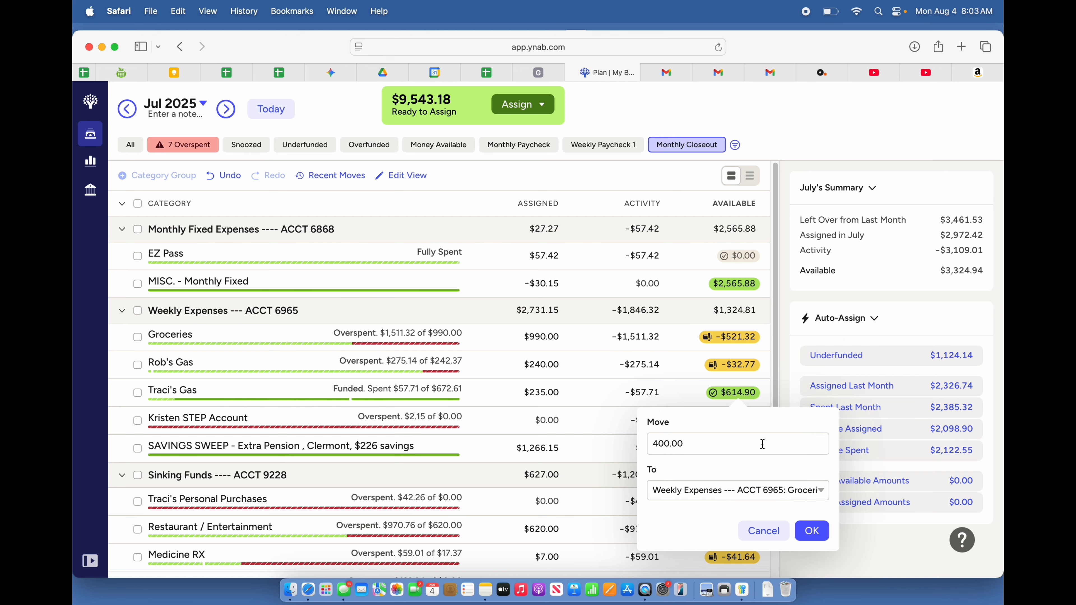
{"action": "left_click", "coordinate": [812, 531]}
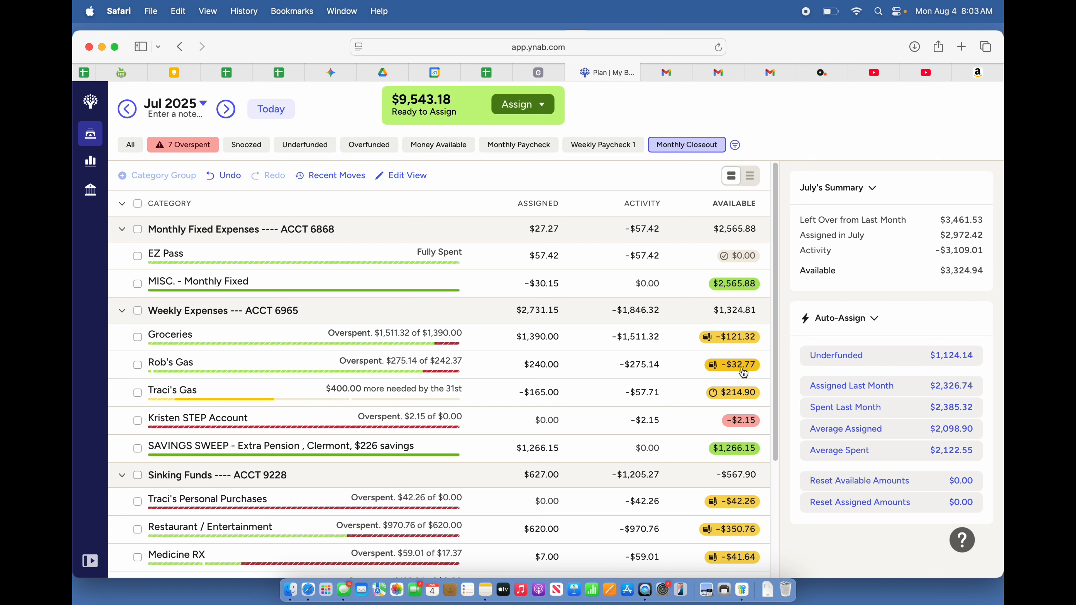
- Cover the overspent gas category by moving $32.77 from the other gas category in Weekly Expenses
{"action": "mouse_move", "coordinate": [738, 370]}
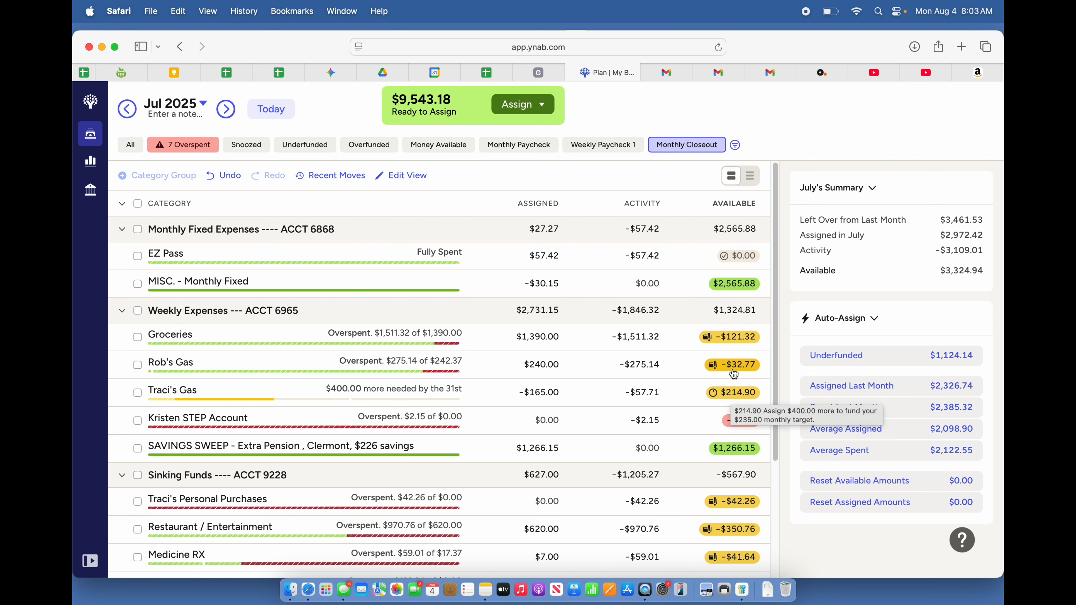
{"action": "left_click", "coordinate": [731, 394]}
{"action": "type", "text": "32.77"}
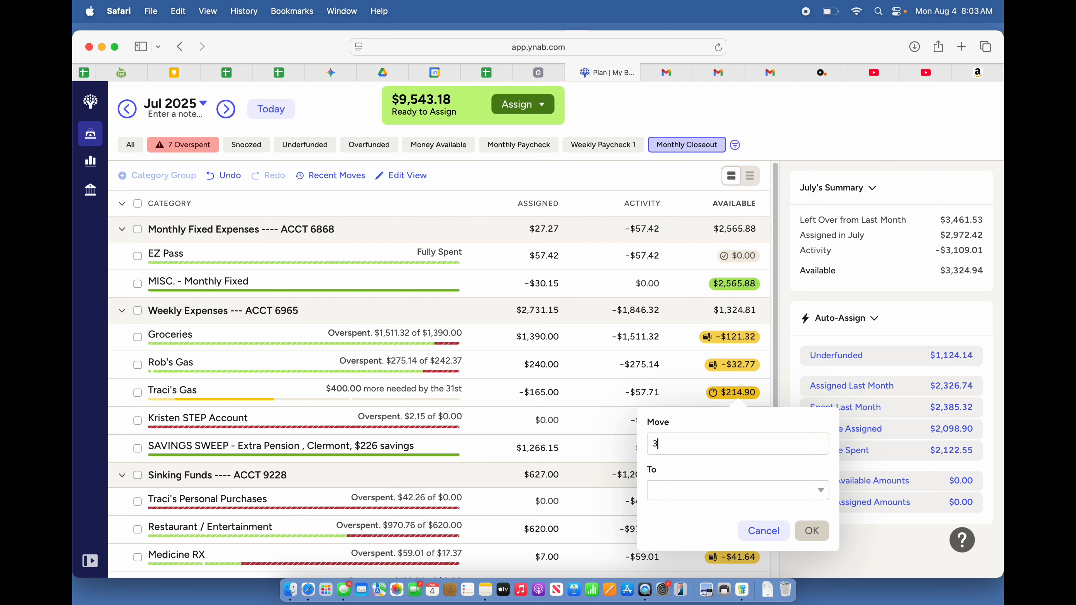
{"action": "left_click", "coordinate": [693, 490]}
{"action": "type", "text": "Rob"}
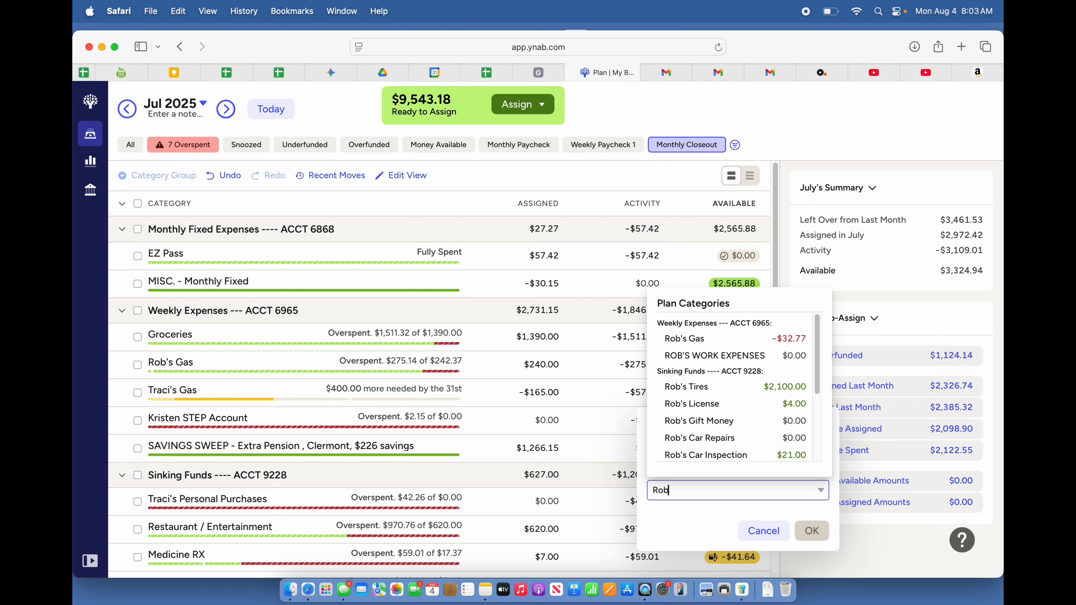
{"action": "left_click", "coordinate": [723, 342]}
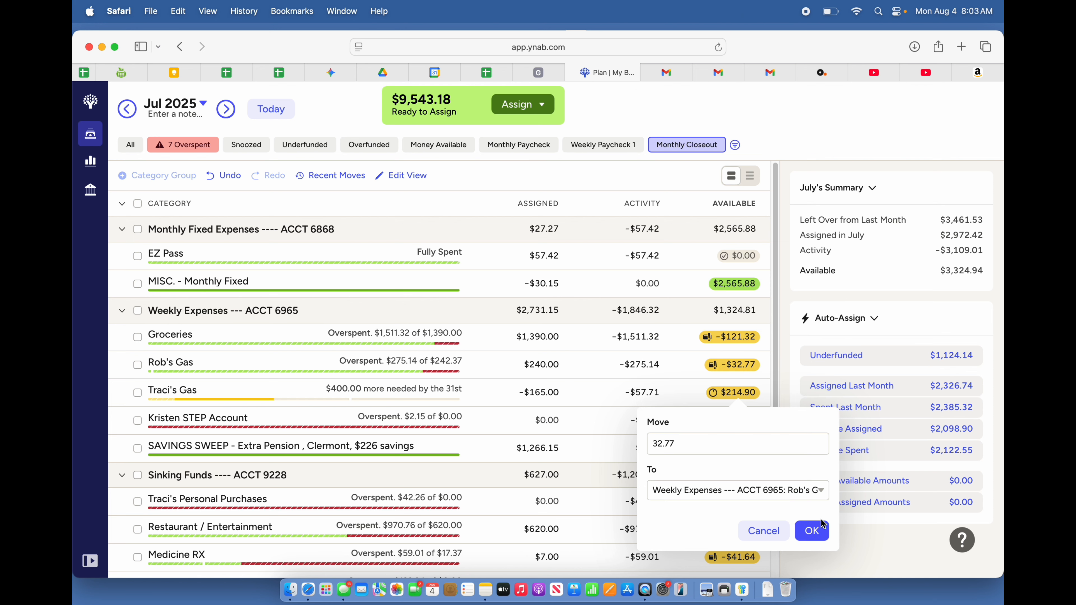
{"action": "left_click", "coordinate": [815, 531]}
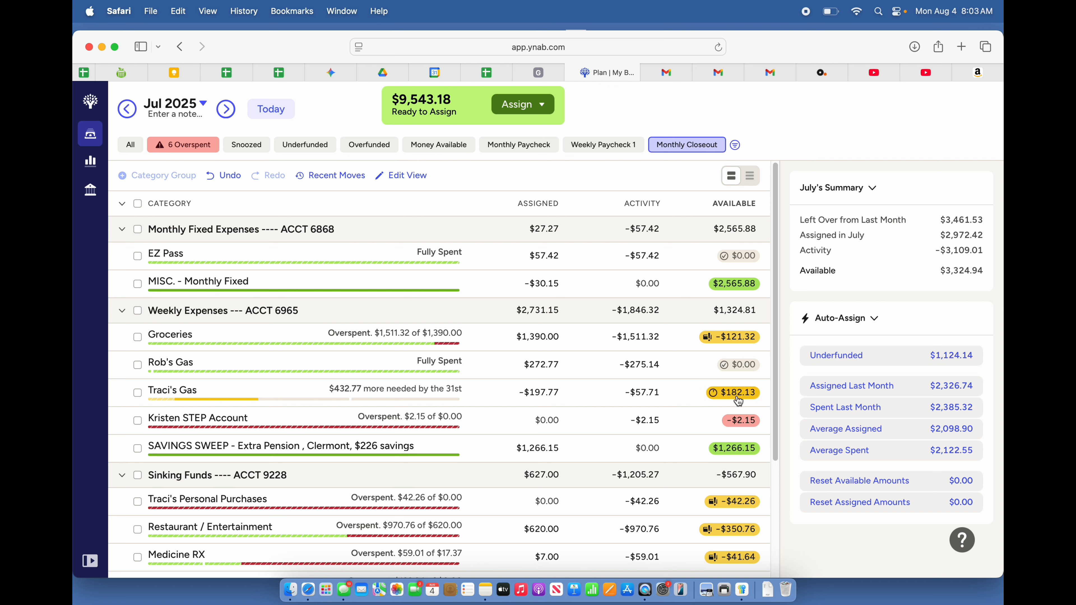
- Move $2.15 from SAVINGS SWEEP to the overspent STEP Account category in Weekly Expenses
{"action": "mouse_move", "coordinate": [739, 401]}
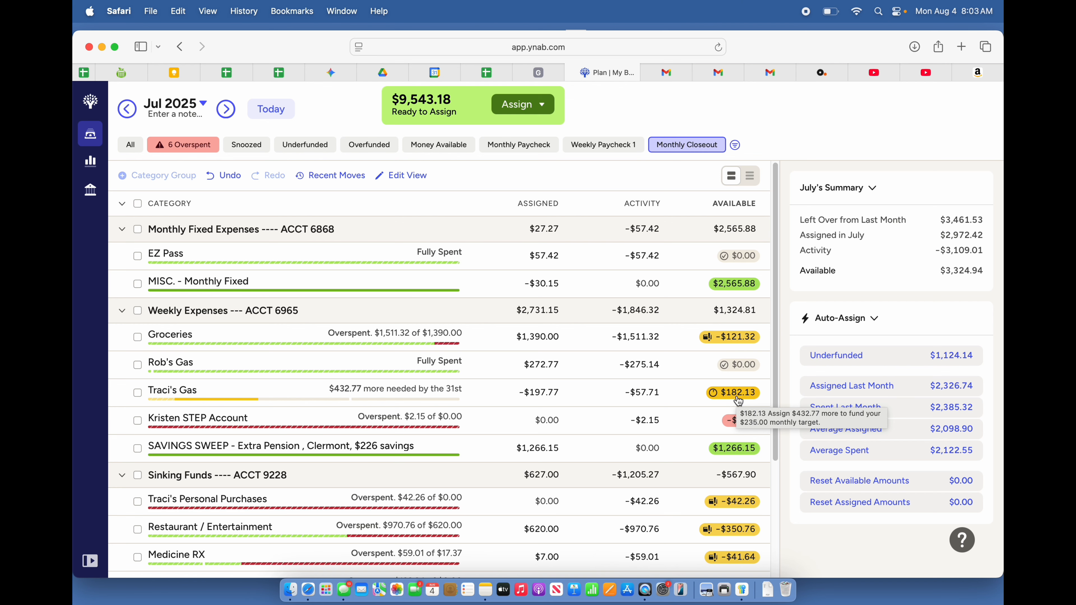
{"action": "scroll", "coordinate": [738, 400], "scroll_direction": "down", "scroll_amount": 4}
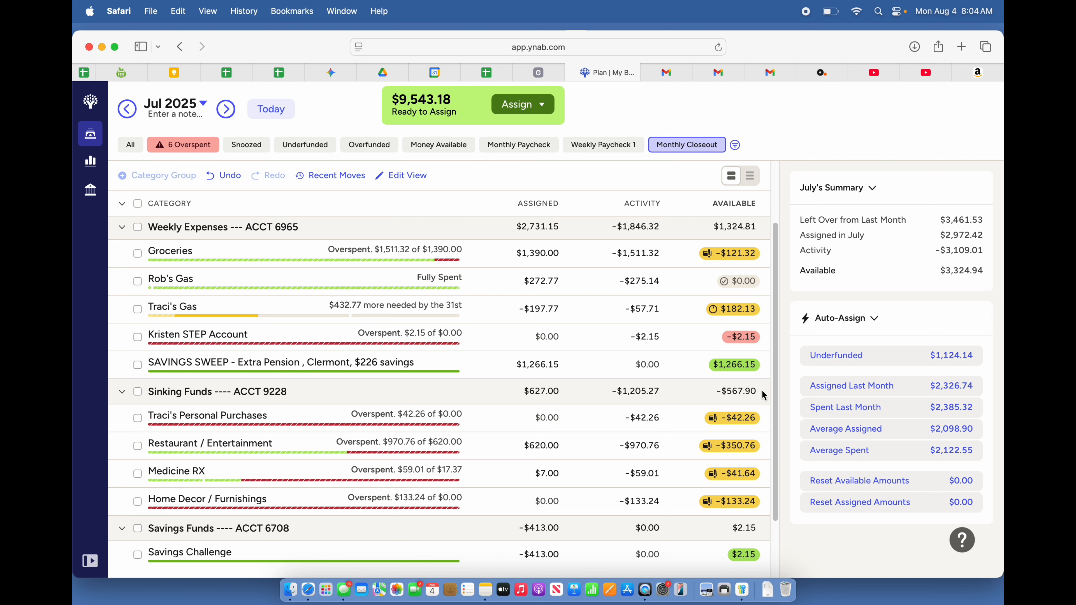
{"action": "left_click", "coordinate": [748, 372]}
{"action": "type", "text": "2.15"}
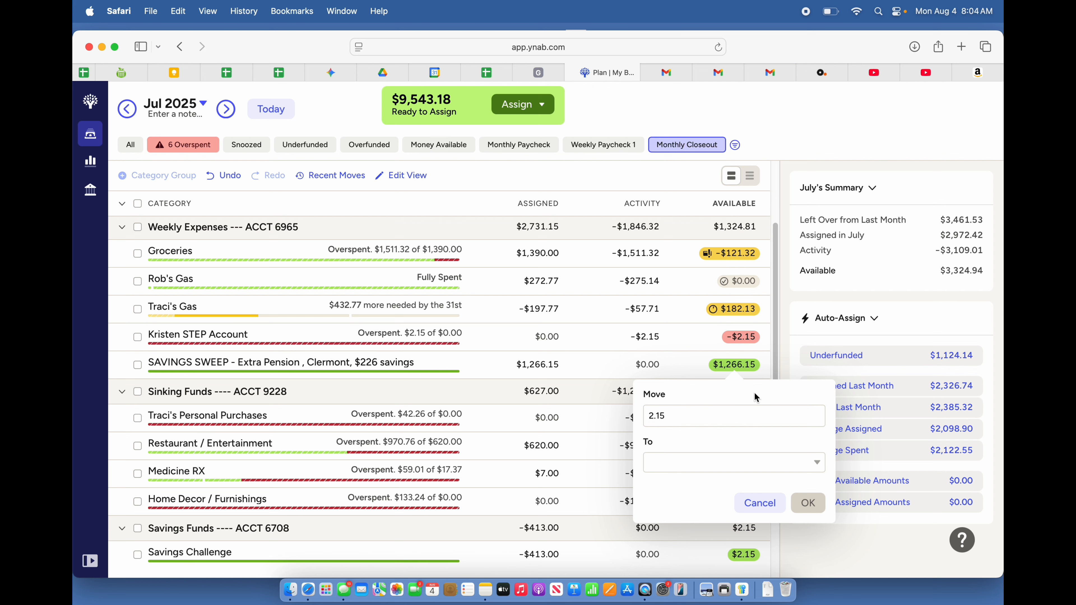
{"action": "left_click", "coordinate": [703, 458]}
{"action": "type", "text": "Kr"}
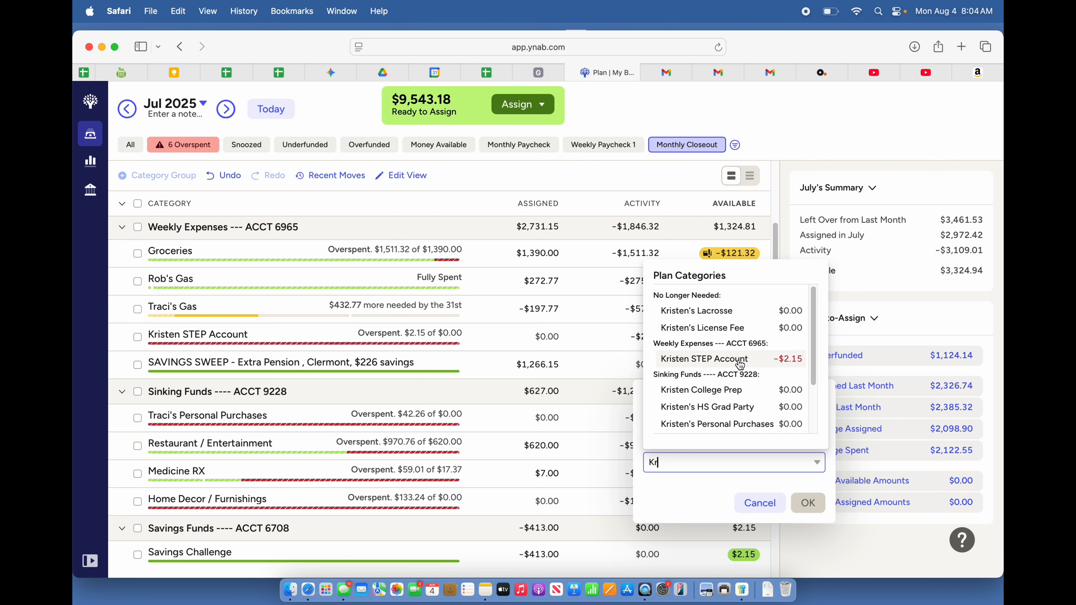
{"action": "left_click", "coordinate": [739, 360]}
{"action": "left_click", "coordinate": [808, 504]}
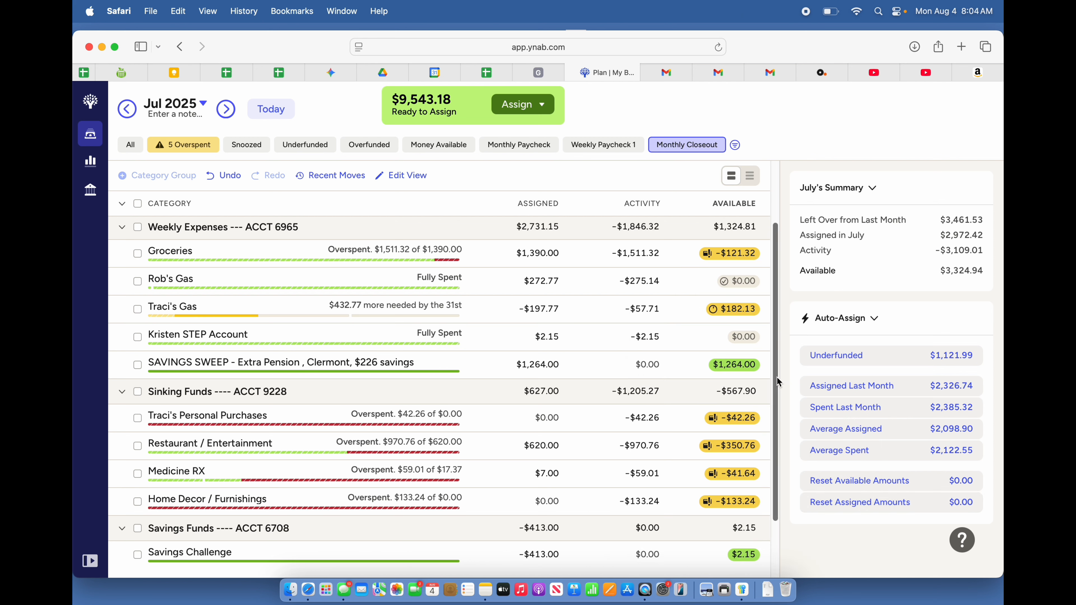
- Review the July transactions behind the overspent Personal Purchases category in Sinking Funds
{"action": "left_click_drag", "start_coordinate": [777, 377], "coordinate": [781, 411]}
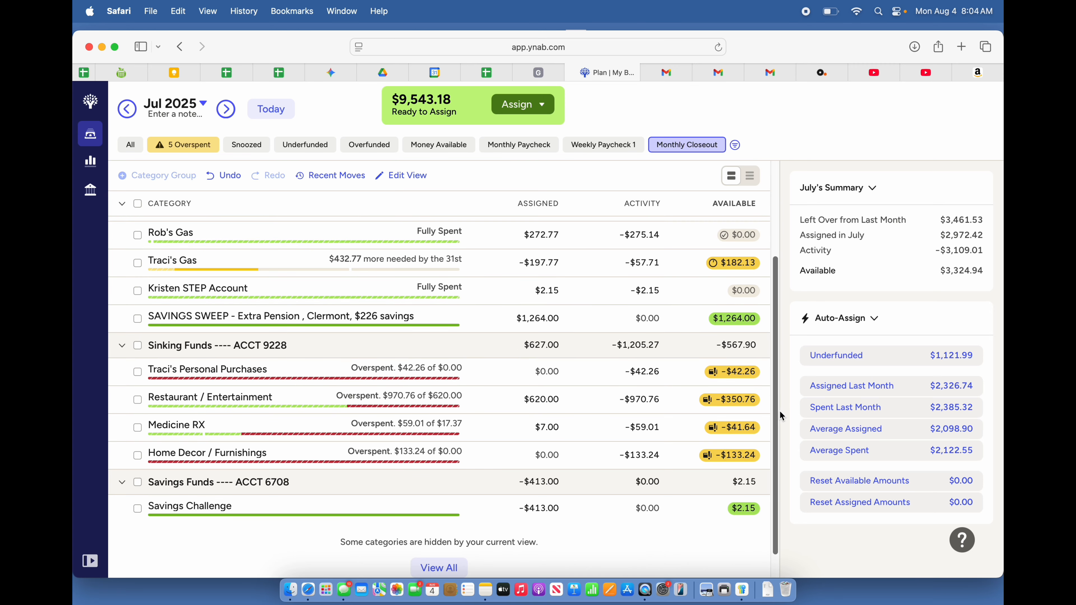
{"action": "left_click", "coordinate": [651, 373]}
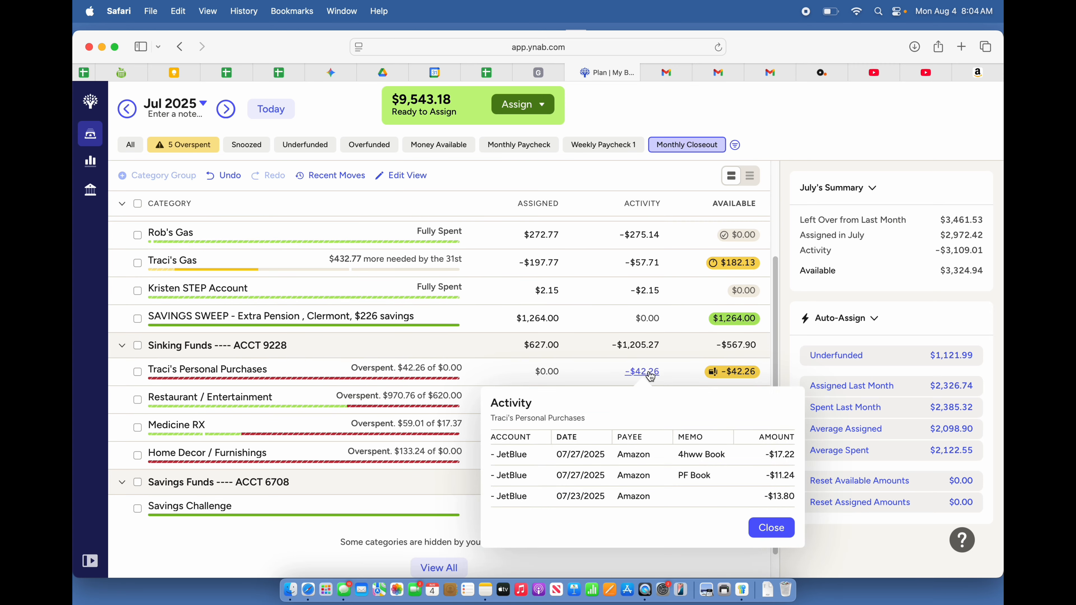
{"action": "left_click", "coordinate": [772, 528]}
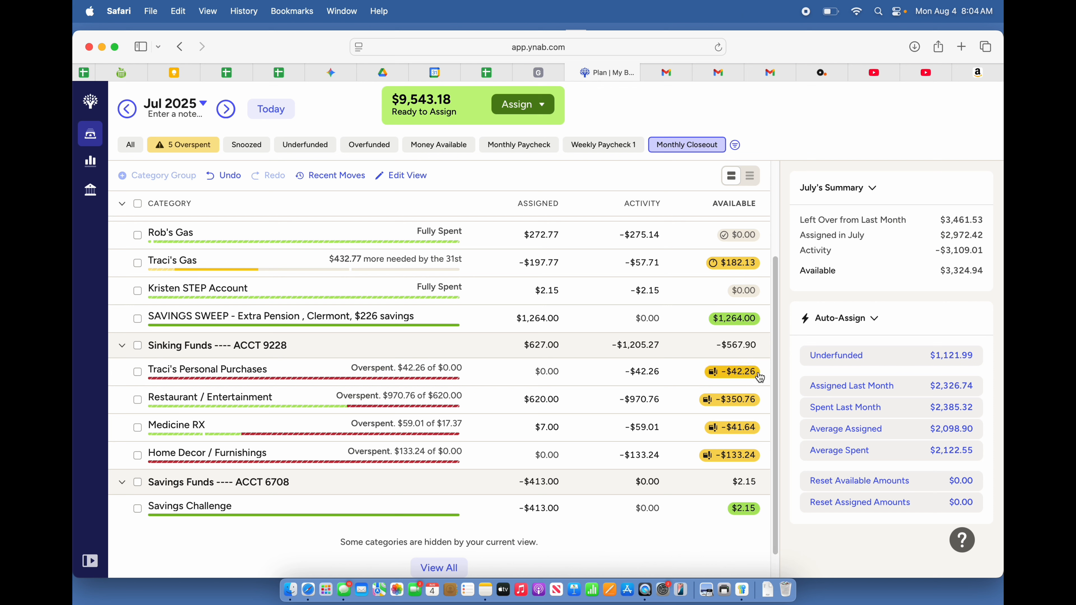
- Move $42.26 from SAVINGS SWEEP to the overspent Personal Purchases category in Sinking Funds
{"action": "left_click", "coordinate": [737, 325]}
{"action": "type", "text": "42."}
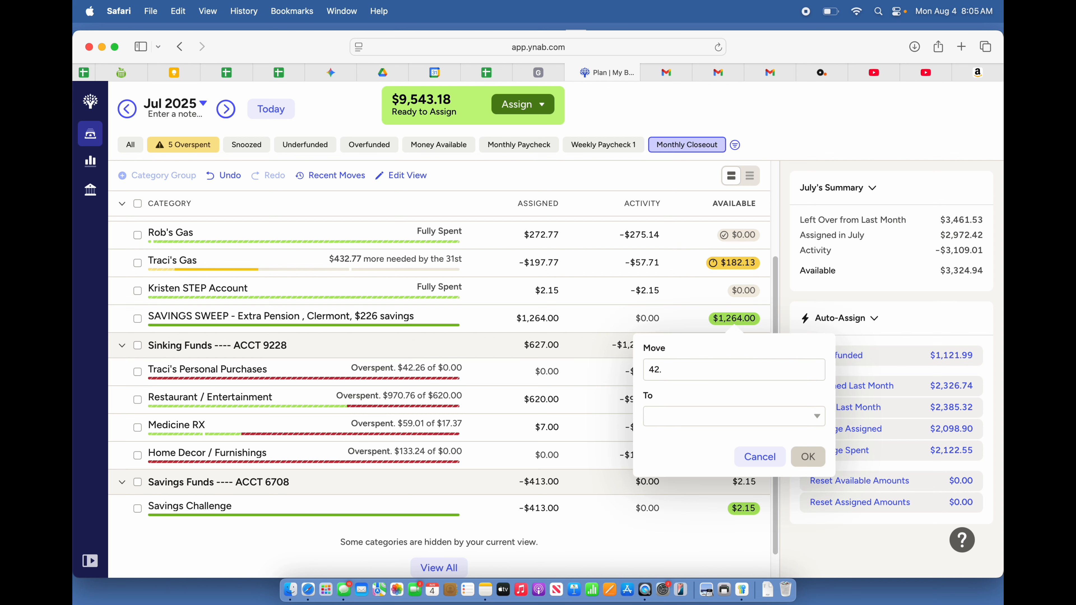
{"action": "type", "text": "46"}
{"action": "left_click", "coordinate": [684, 419]}
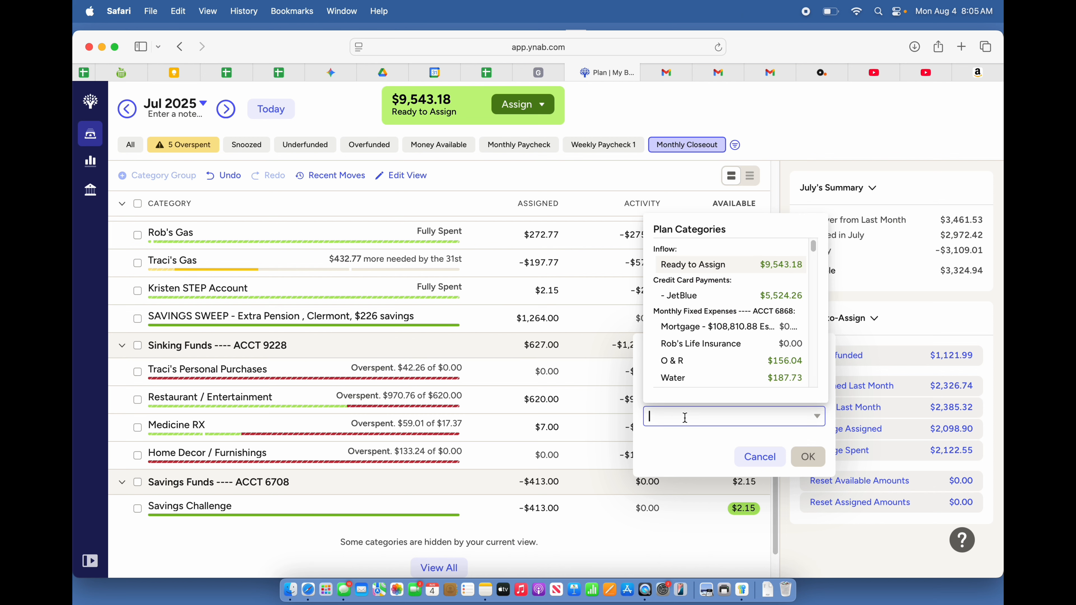
{"action": "type", "text": "Trac"}
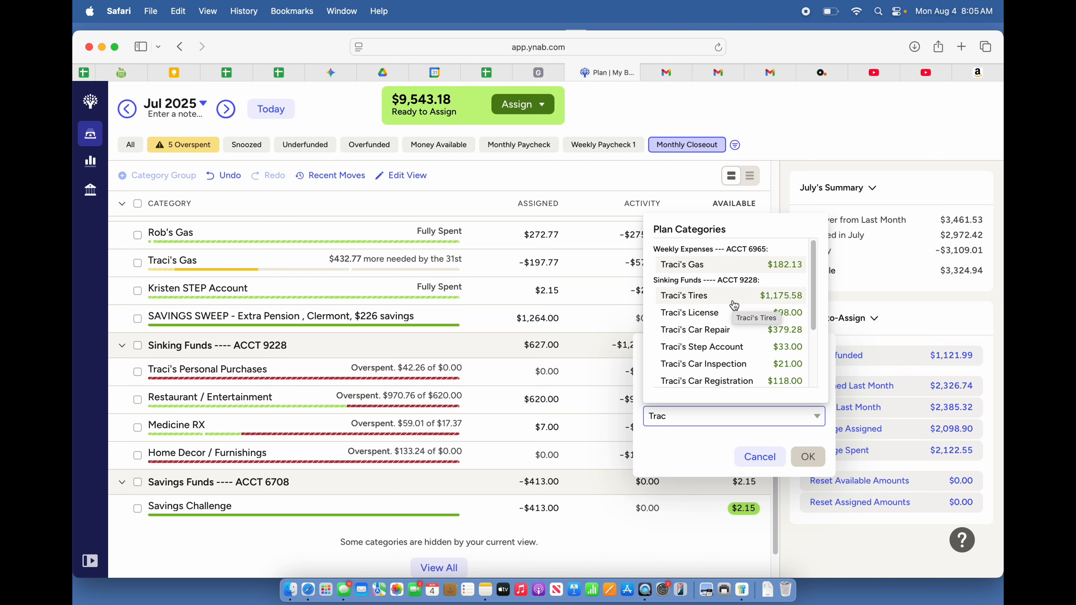
{"action": "scroll", "coordinate": [734, 305], "scroll_direction": "down", "scroll_amount": 3}
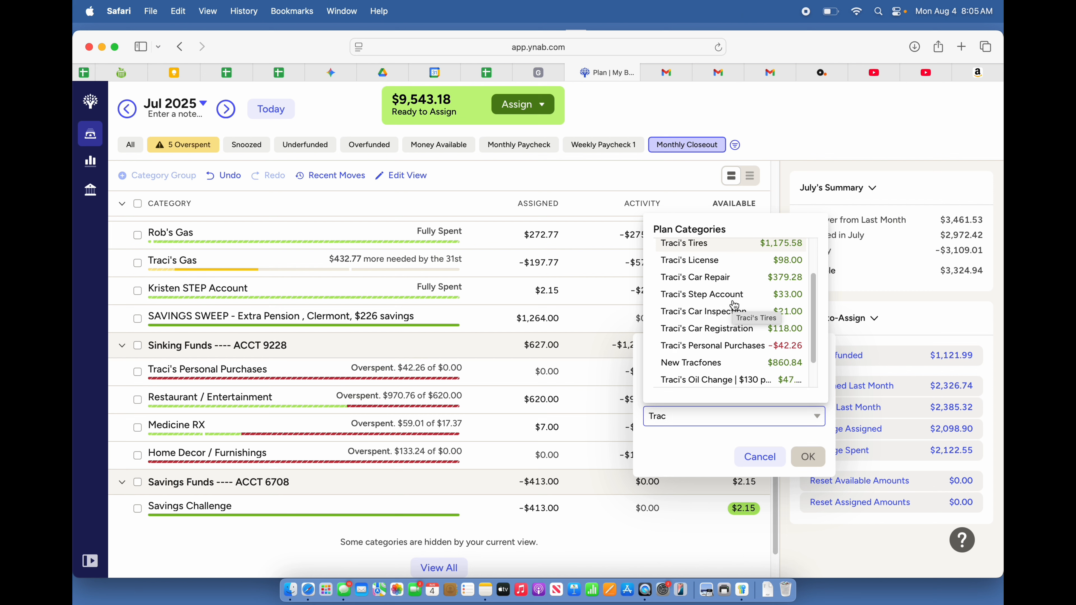
{"action": "left_click", "coordinate": [734, 346]}
{"action": "left_click", "coordinate": [699, 371]}
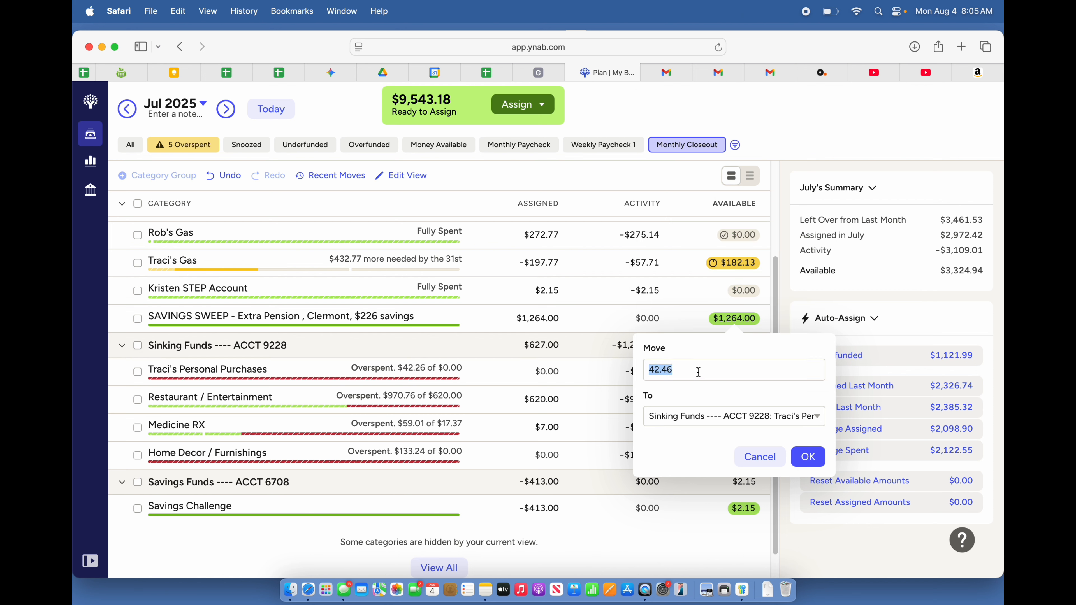
{"action": "key", "text": "Right"}
{"action": "key", "text": "BackSpace"}
{"action": "key", "text": "BackSpace"}
{"action": "type", "text": "2"}
{"action": "left_click", "coordinate": [808, 457]}
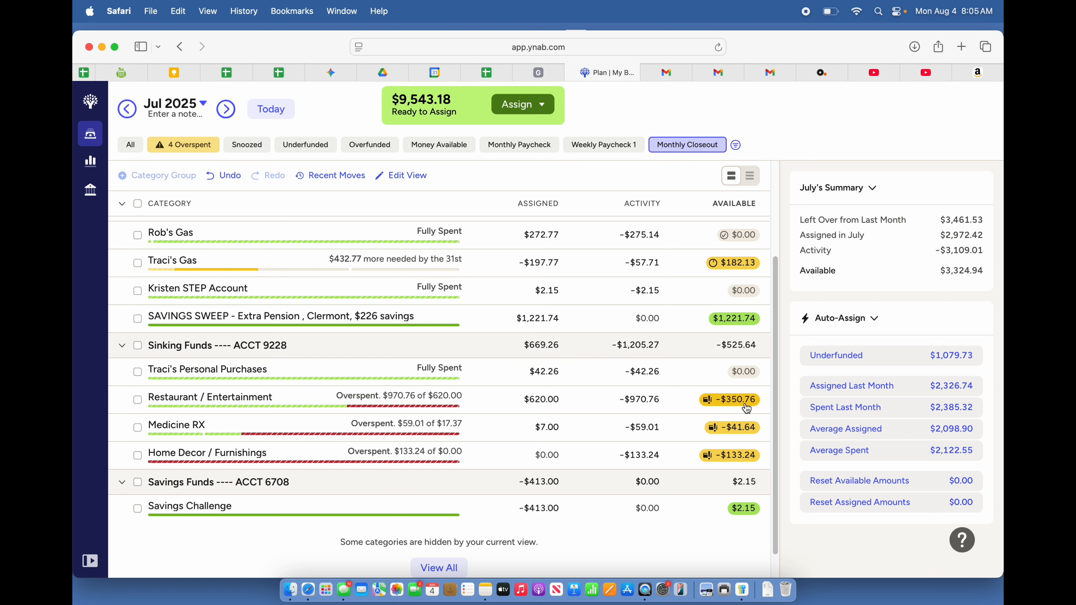
- Review the July transactions behind the overspent Restaurant / Entertainment category in Sinking Funds
{"action": "mouse_move", "coordinate": [747, 408]}
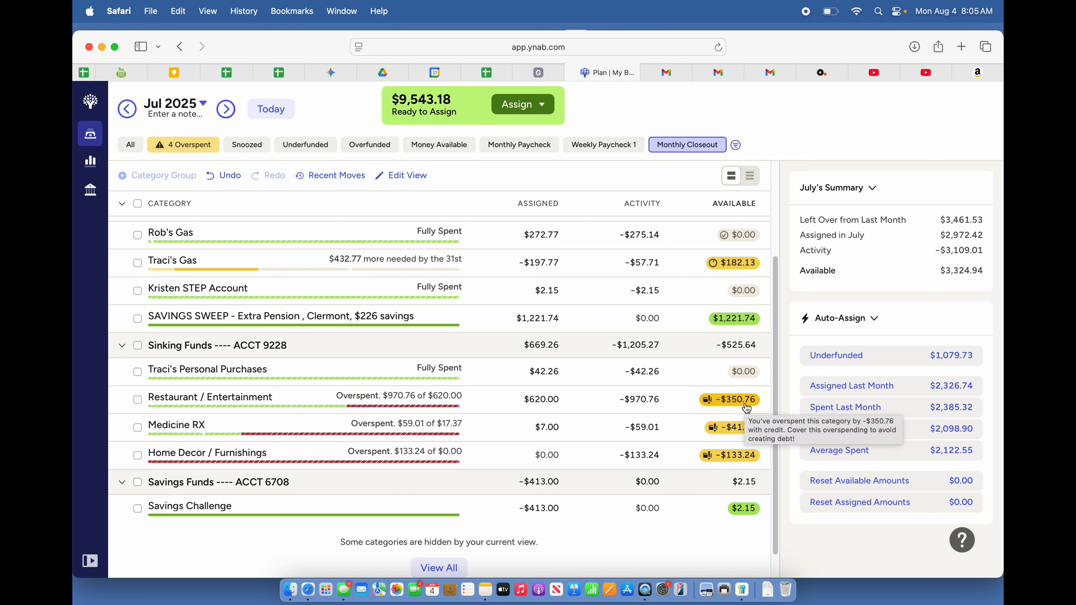
{"action": "left_click", "coordinate": [652, 404]}
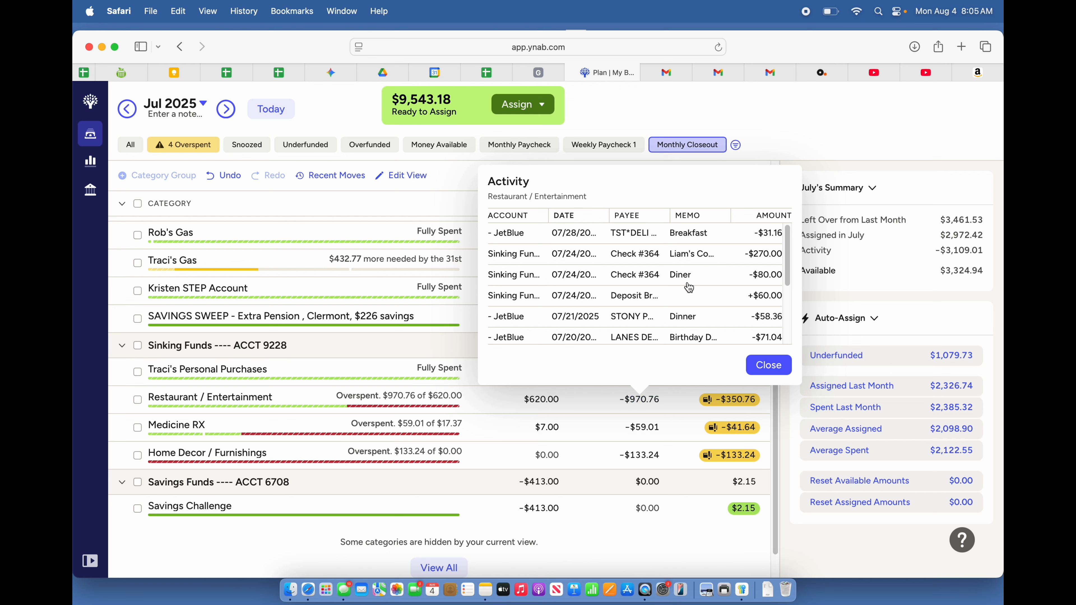
{"action": "scroll", "coordinate": [689, 288], "scroll_direction": "down", "scroll_amount": 4}
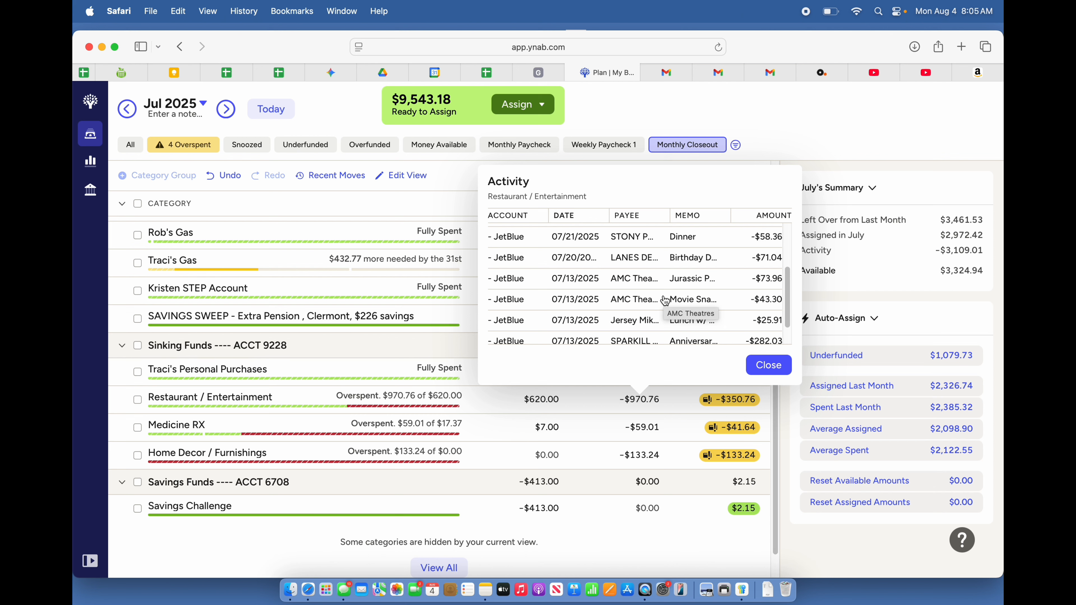
{"action": "left_click", "coordinate": [770, 366]}
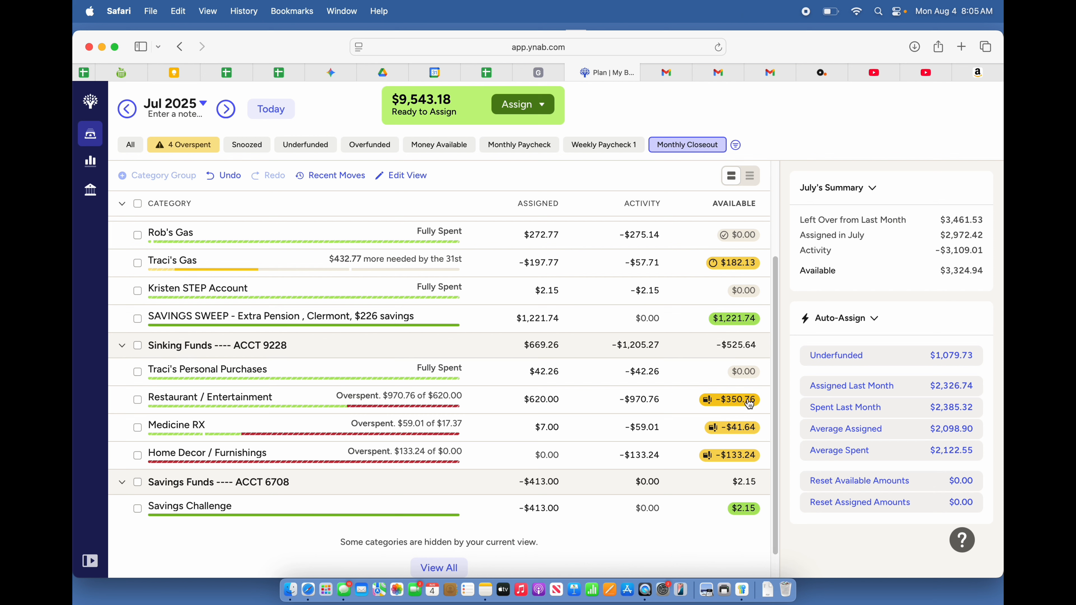
{"action": "left_click", "coordinate": [640, 402]}
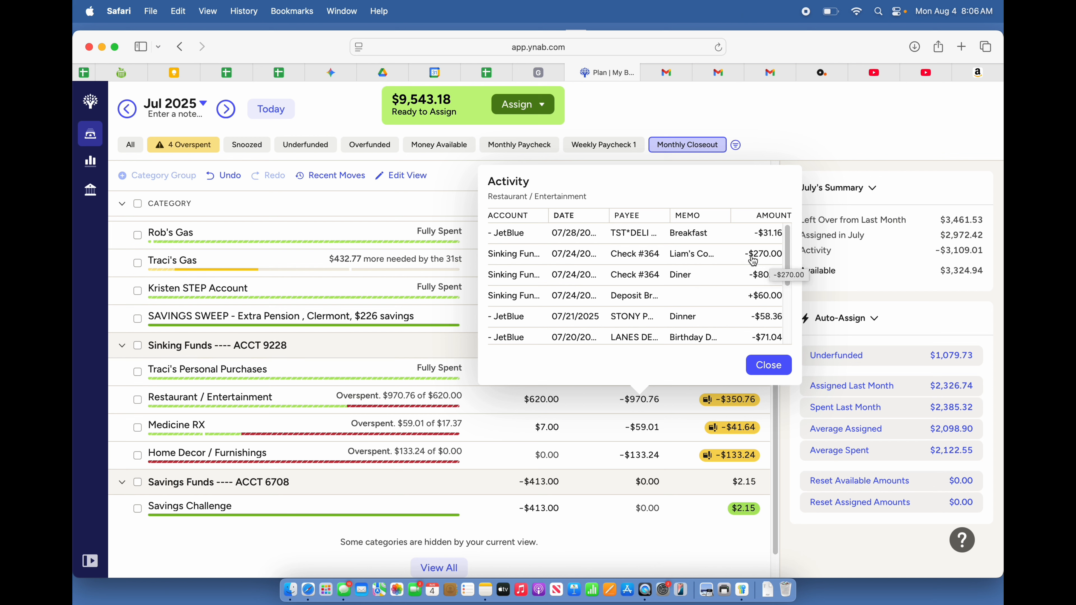
{"action": "left_click", "coordinate": [768, 365]}
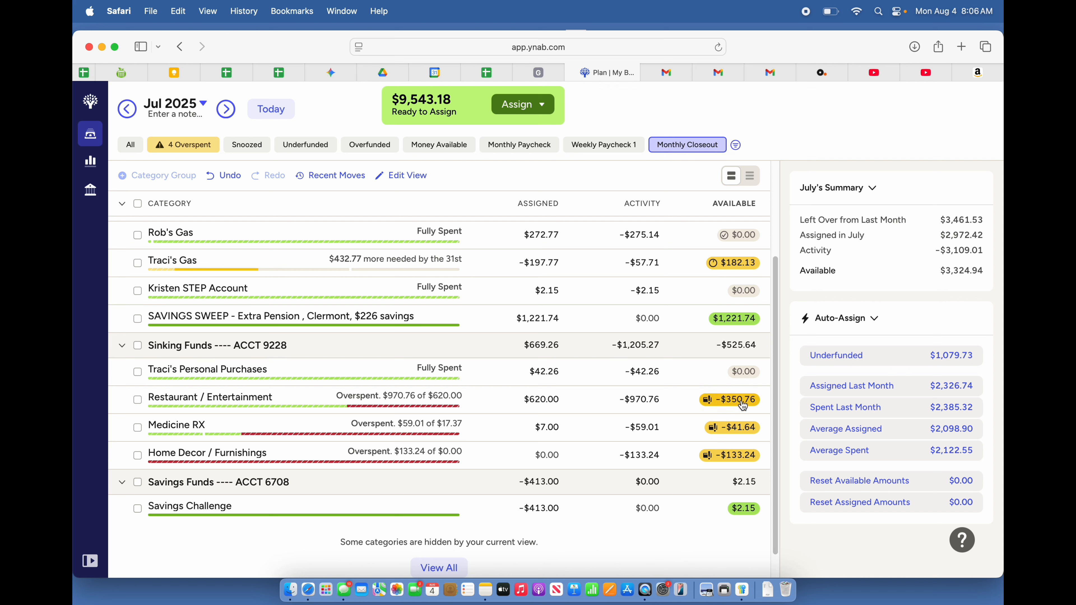
- Move $350.76 from SAVINGS SWEEP to the overspent Restaurant / Entertainment category in Sinking Funds
{"action": "mouse_move", "coordinate": [742, 410]}
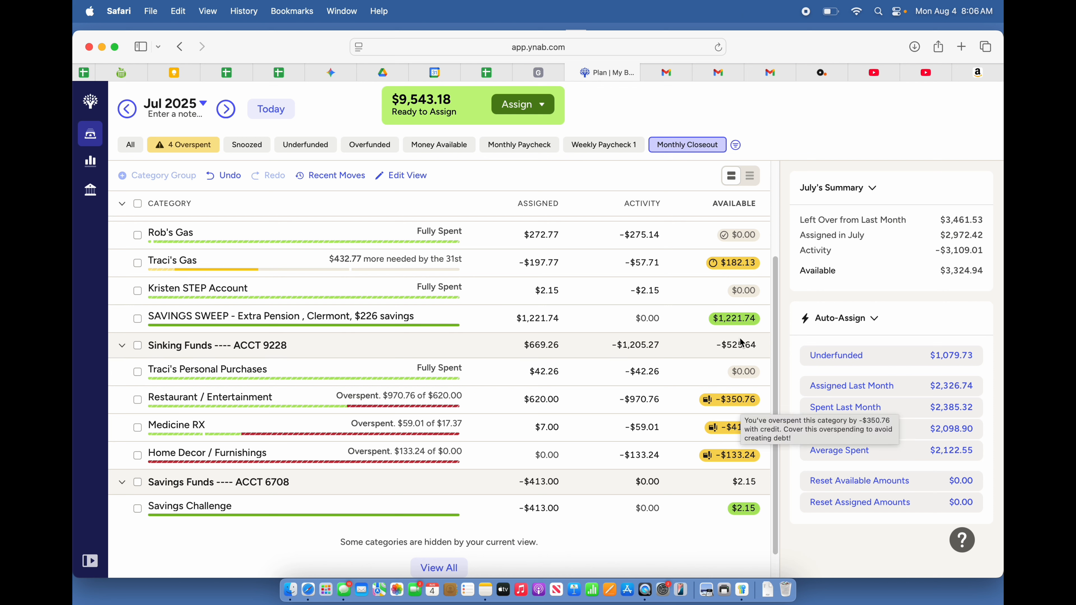
{"action": "left_click", "coordinate": [740, 323]}
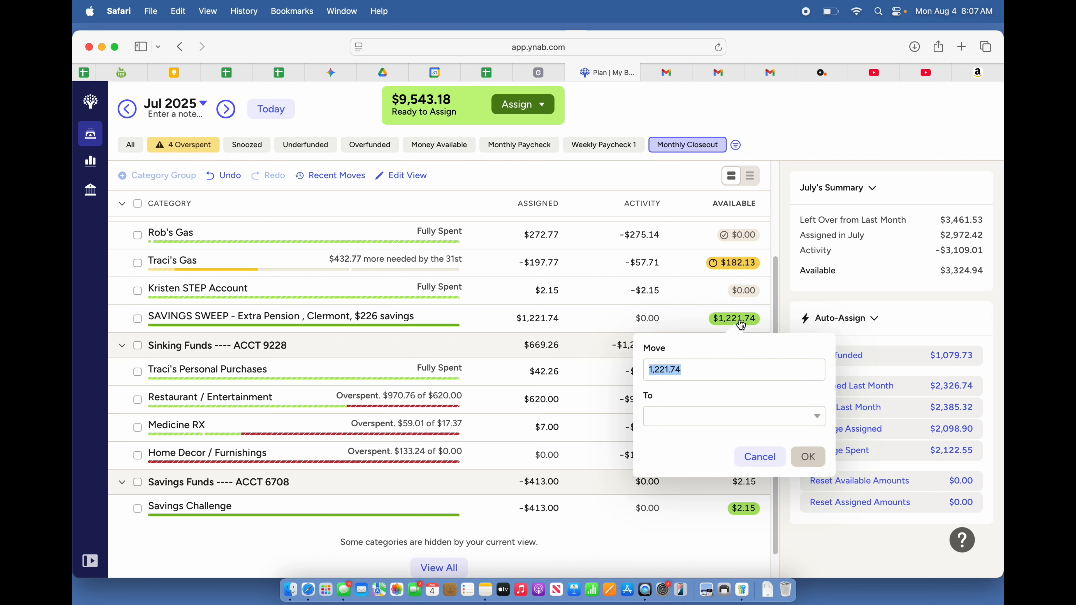
{"action": "type", "text": "36"}
{"action": "key", "text": "BackSpace"}
{"action": "type", "text": "50.76"}
{"action": "left_click", "coordinate": [693, 414]}
{"action": "type", "text": "Re"}
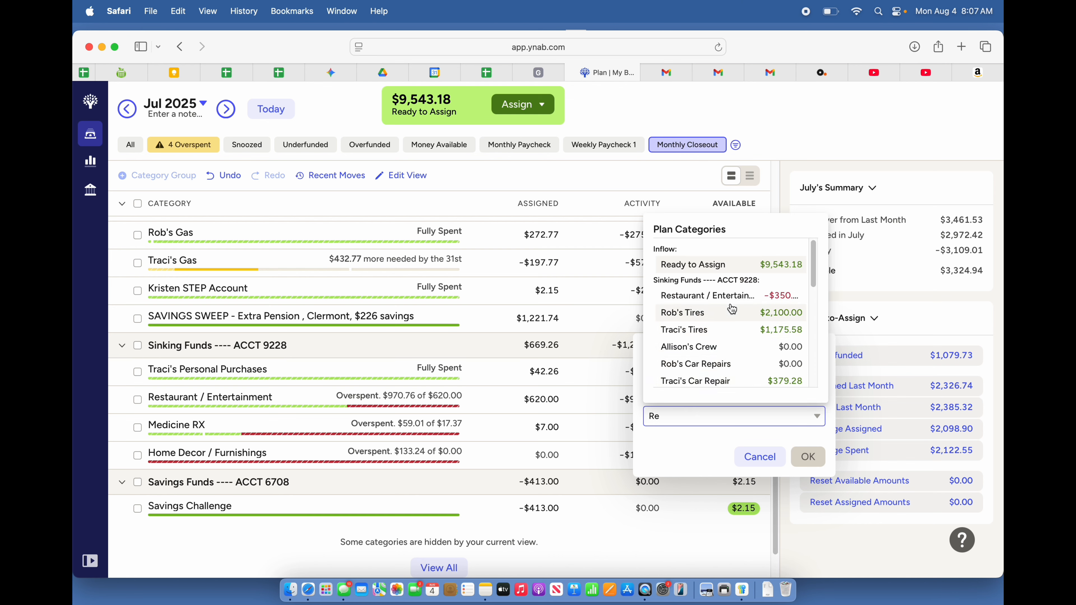
{"action": "left_click", "coordinate": [712, 296]}
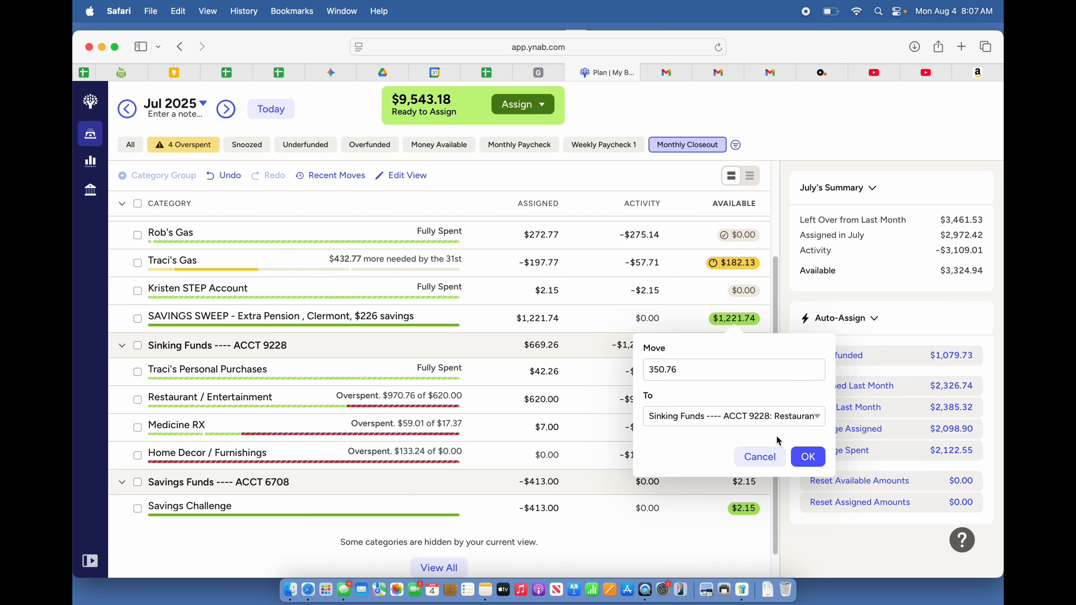
{"action": "left_click", "coordinate": [807, 457]}
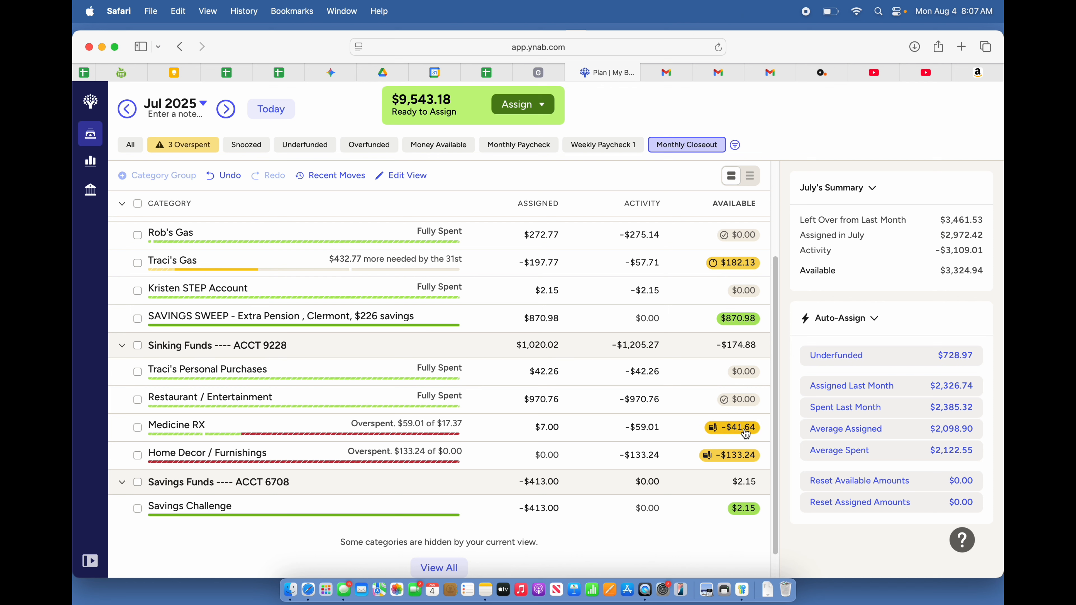
- Check the July transactions of the overspent Medicine RX category and move $41.64 to it from SAVINGS SWEEP
{"action": "left_click", "coordinate": [643, 427]}
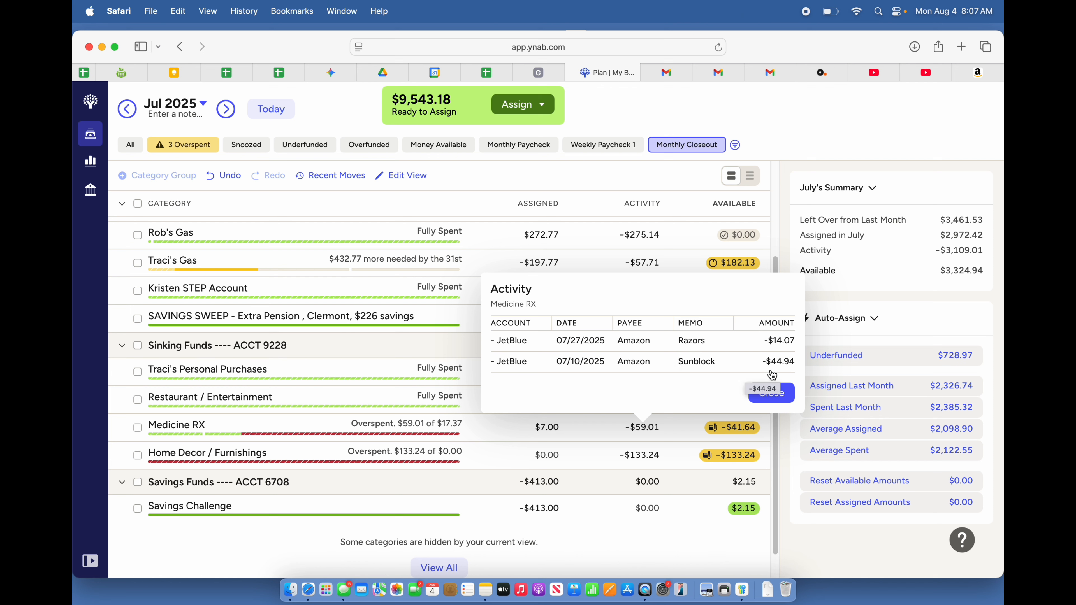
{"action": "left_click", "coordinate": [770, 393]}
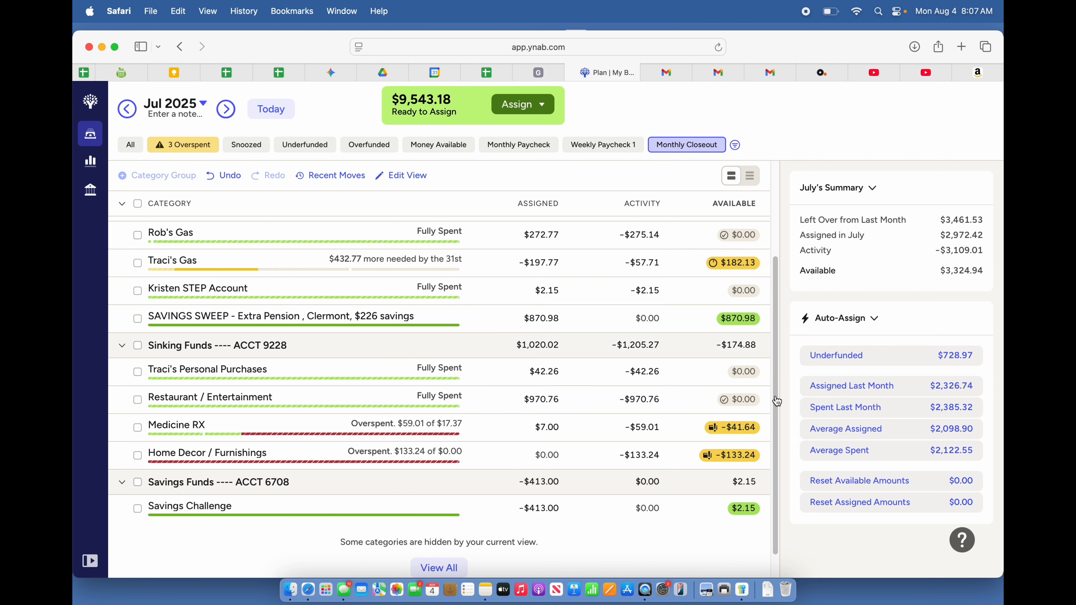
{"action": "left_click", "coordinate": [741, 321]}
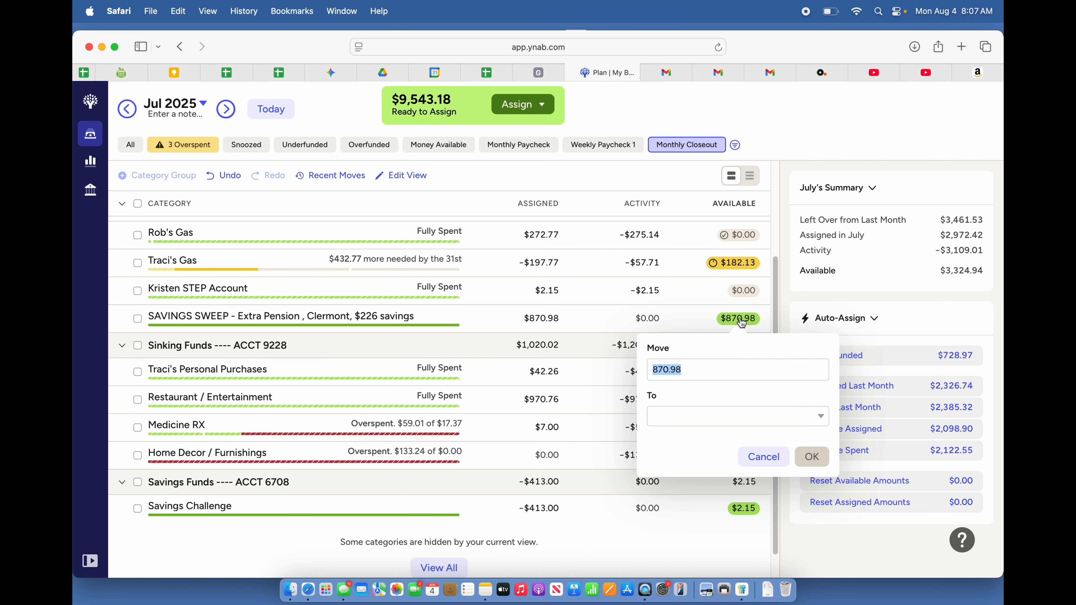
{"action": "type", "text": "41.6"}
{"action": "type", "text": "6"}
{"action": "left_click", "coordinate": [695, 417]}
{"action": "type", "text": "Med"}
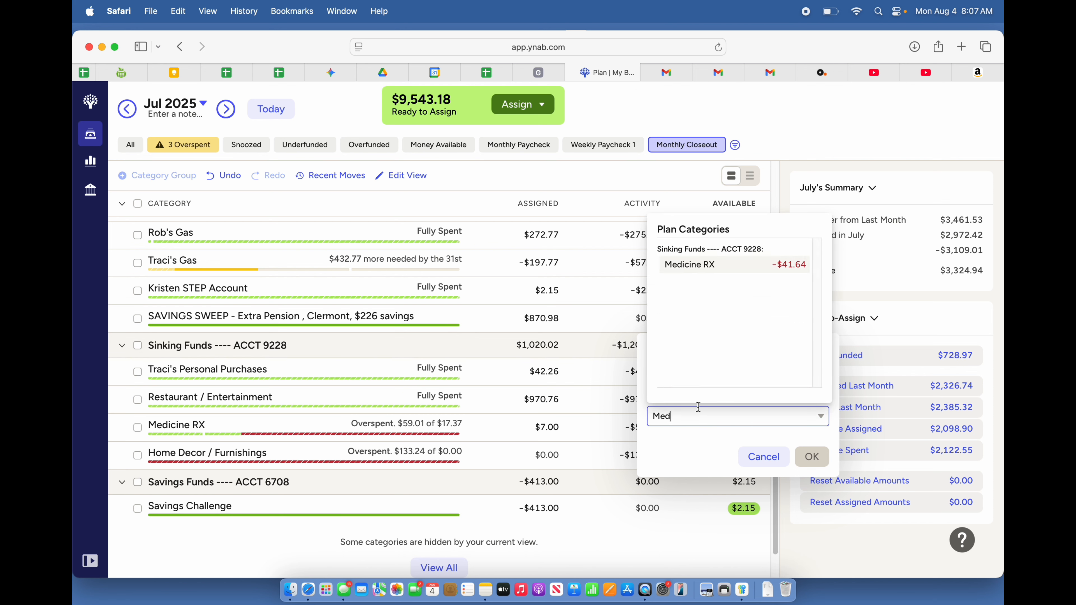
{"action": "left_click", "coordinate": [764, 267]}
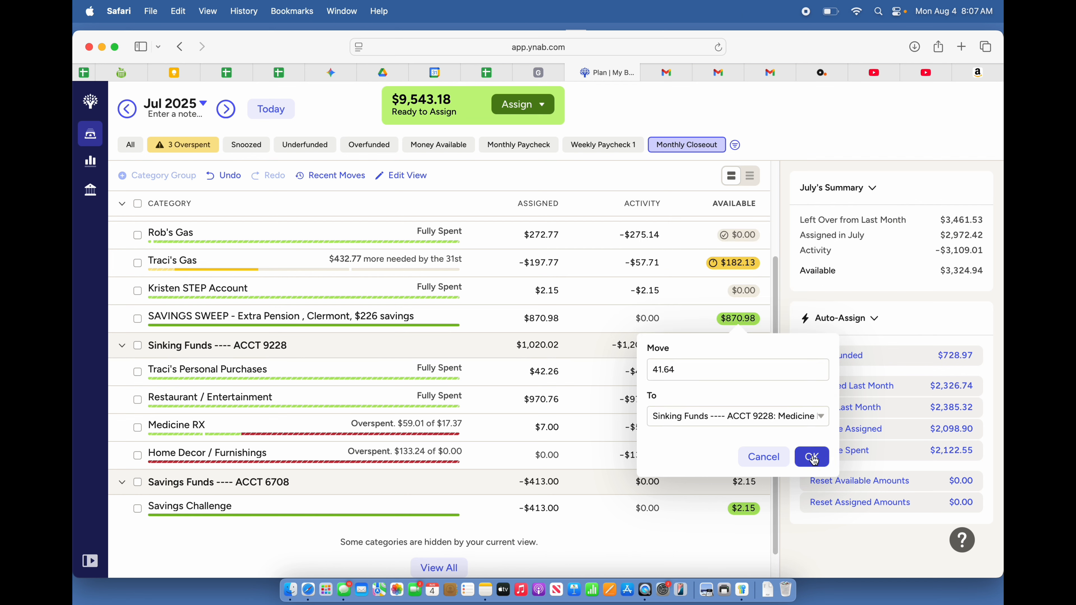
{"action": "left_click", "coordinate": [812, 457]}
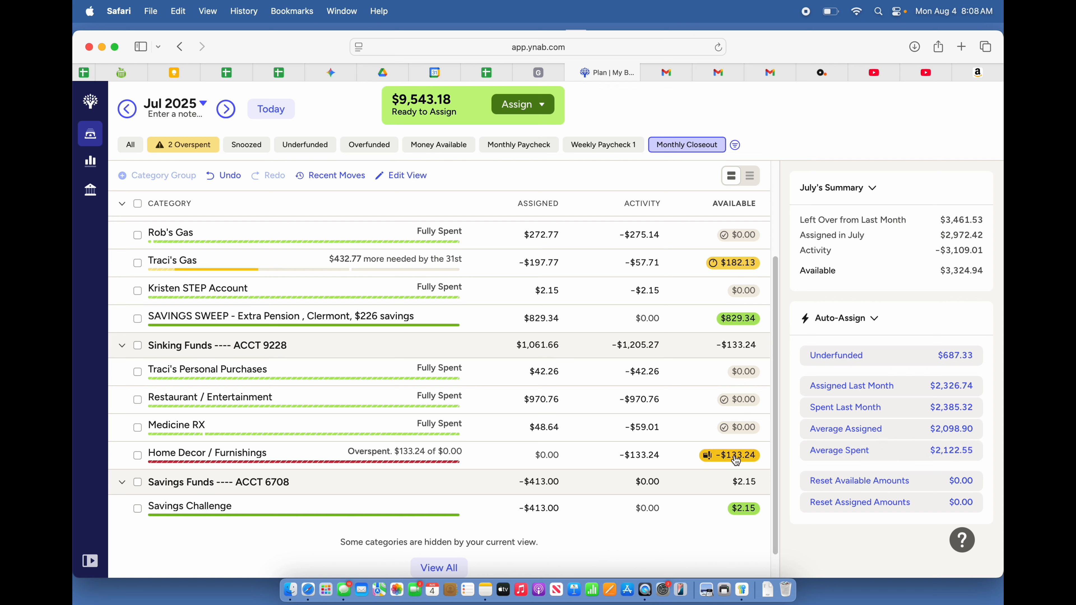
- Check the July transactions of the overspent Home Decor / Furnishings category and move $133.24 to it from SAVINGS SWEEP
{"action": "mouse_move", "coordinate": [736, 461]}
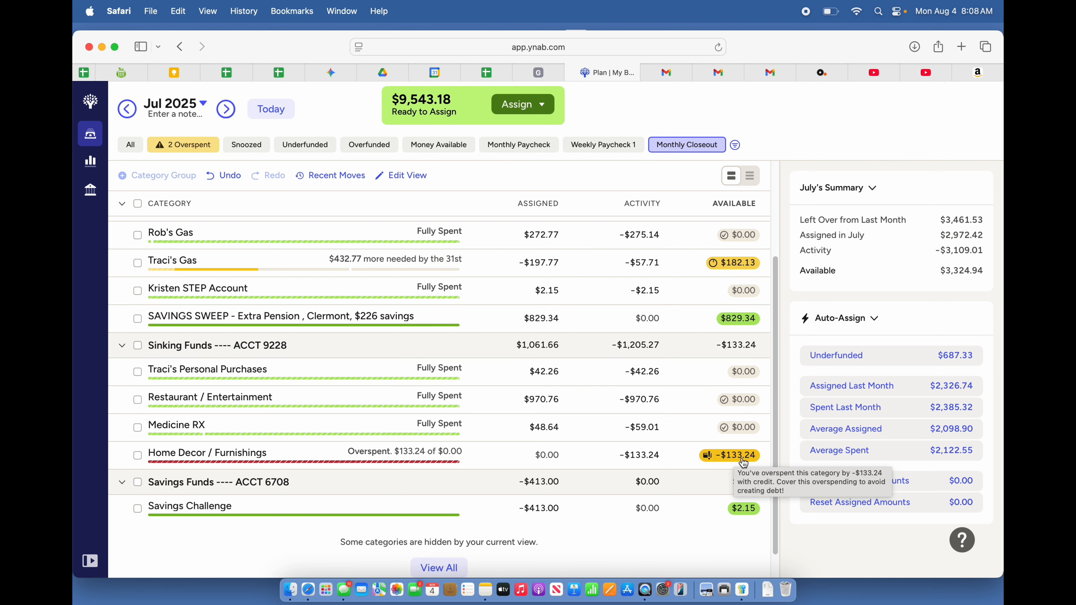
{"action": "left_click", "coordinate": [654, 458]}
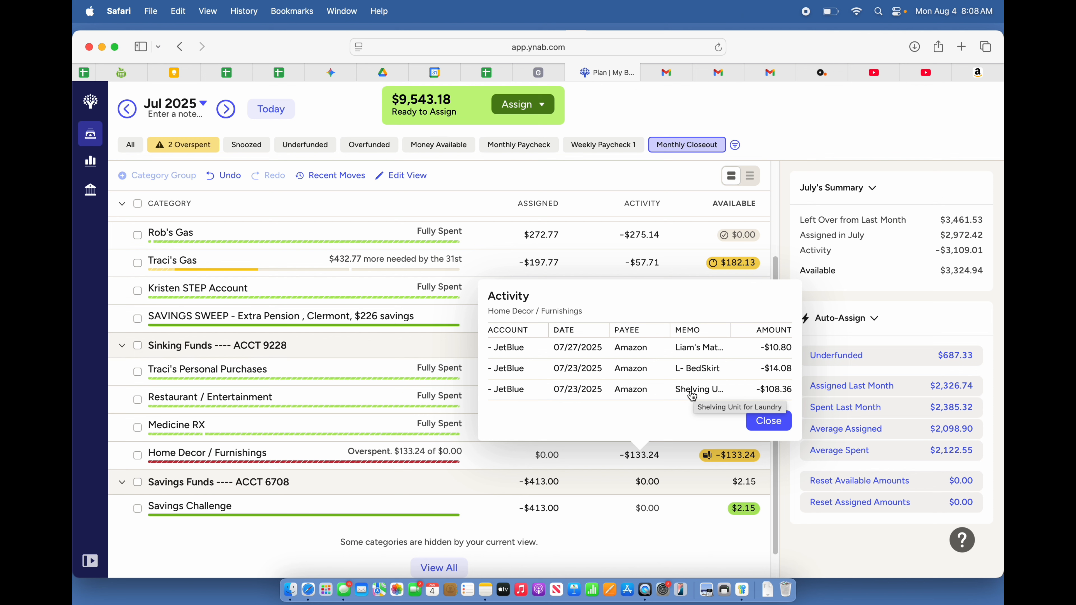
{"action": "left_click", "coordinate": [768, 421]}
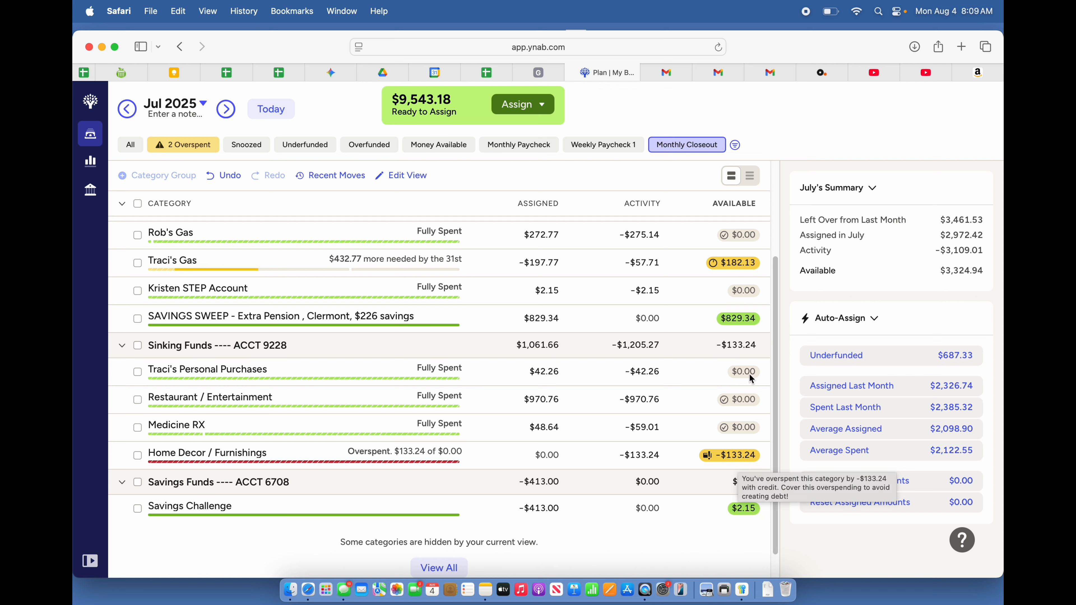
{"action": "left_click", "coordinate": [741, 321]}
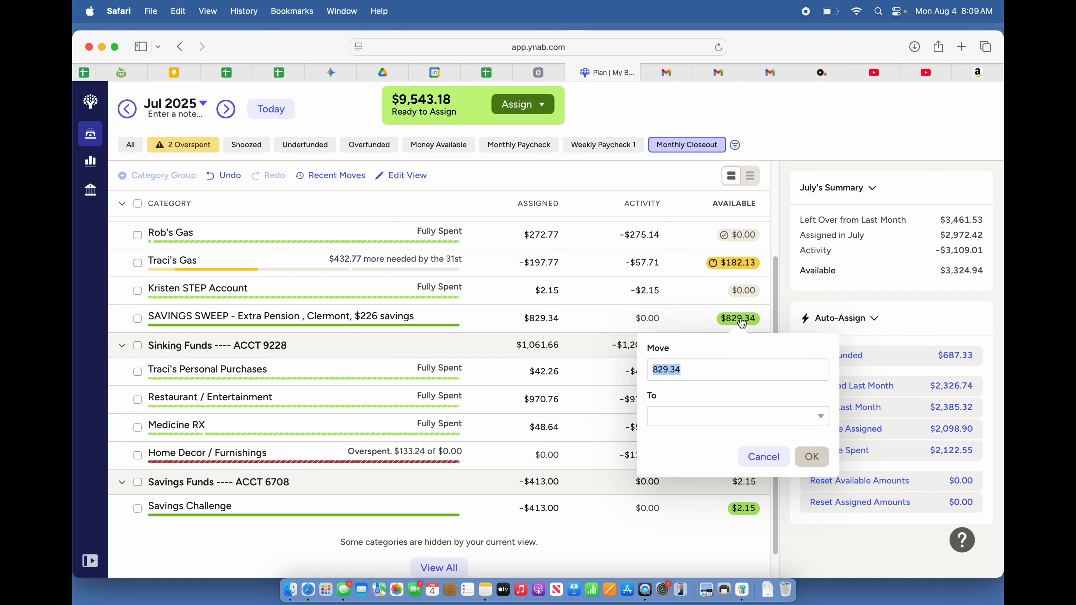
{"action": "type", "text": "133.24"}
{"action": "left_click", "coordinate": [703, 415]}
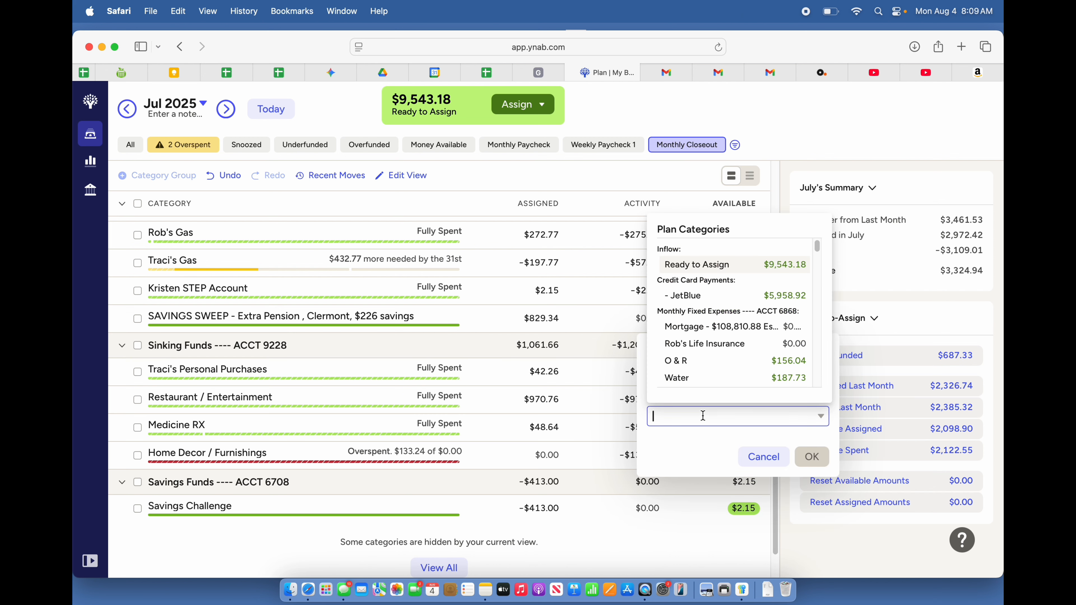
{"action": "type", "text": "H"}
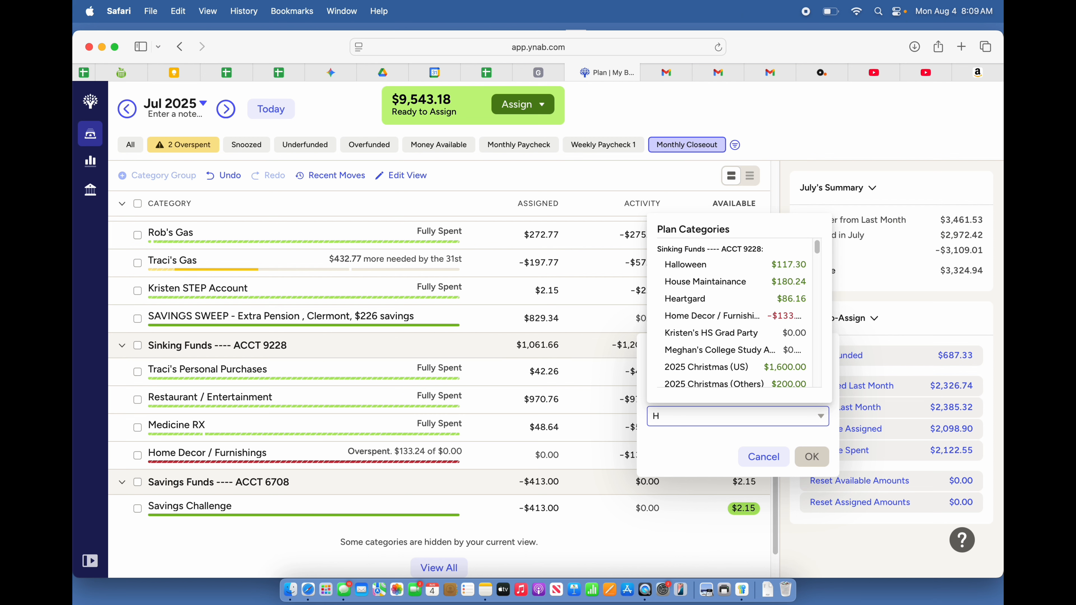
{"action": "type", "text": "om"}
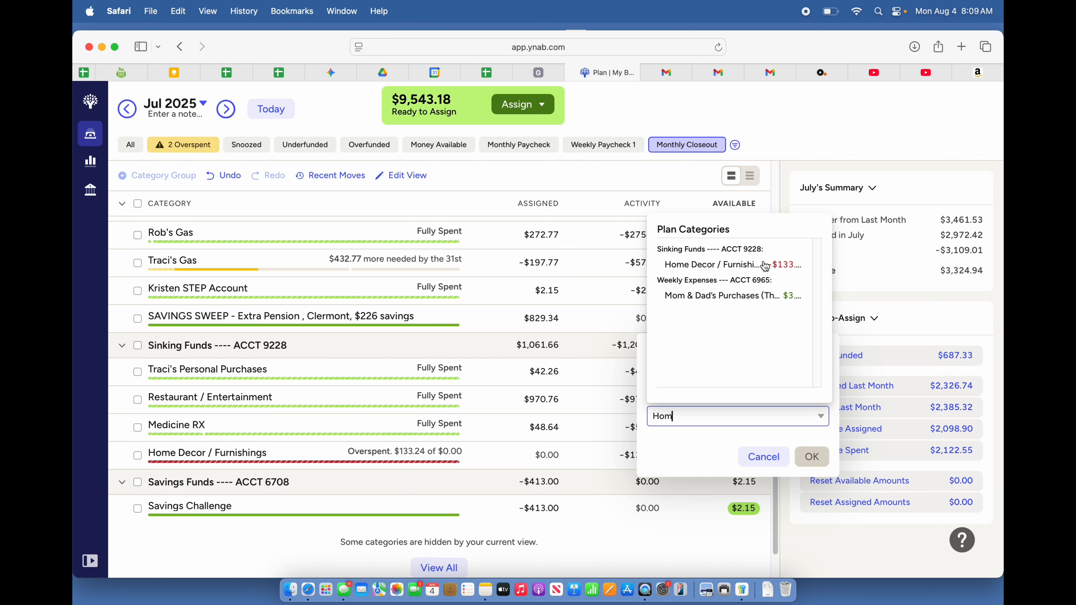
{"action": "left_click", "coordinate": [765, 265]}
{"action": "left_click", "coordinate": [814, 458]}
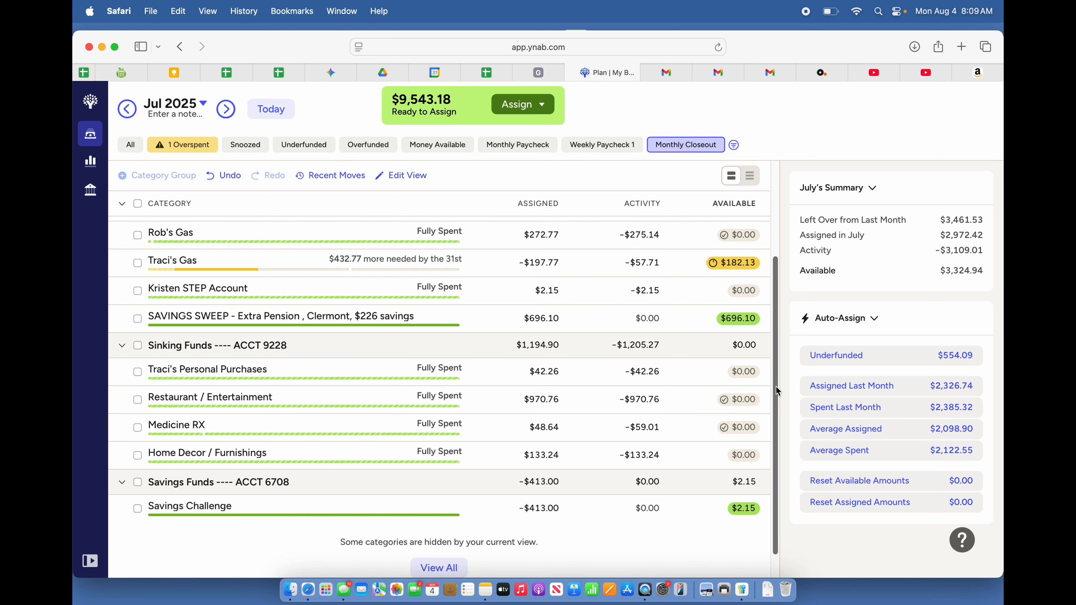
- Move $121.32 from SAVINGS SWEEP to the overspent Groceries category in Weekly Expenses
{"action": "left_click_drag", "start_coordinate": [776, 386], "coordinate": [776, 328]}
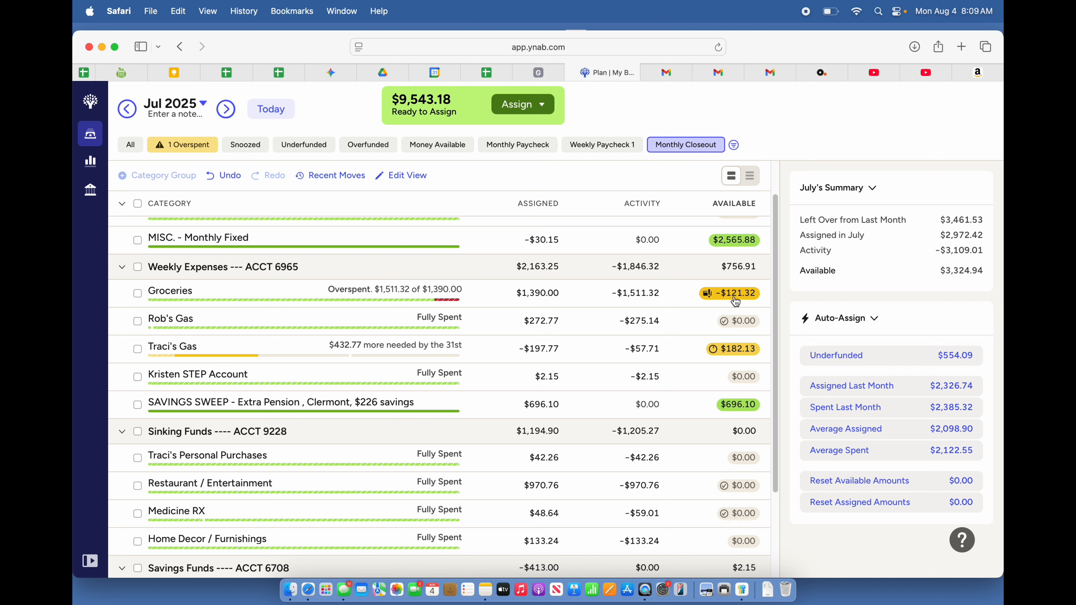
{"action": "mouse_move", "coordinate": [735, 302]}
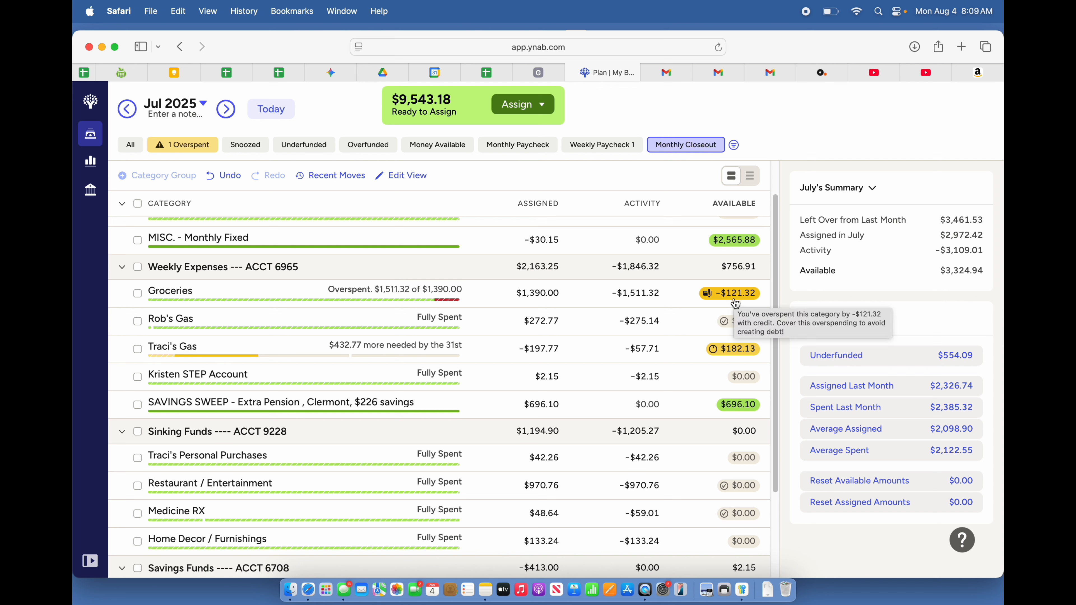
{"action": "mouse_move", "coordinate": [738, 351]}
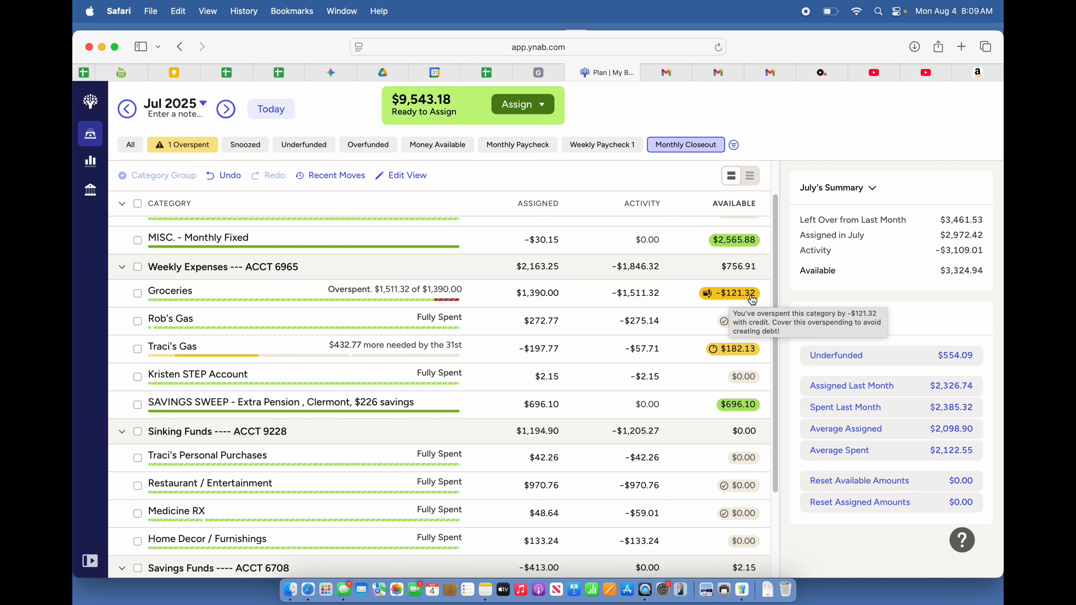
{"action": "left_click", "coordinate": [738, 405]}
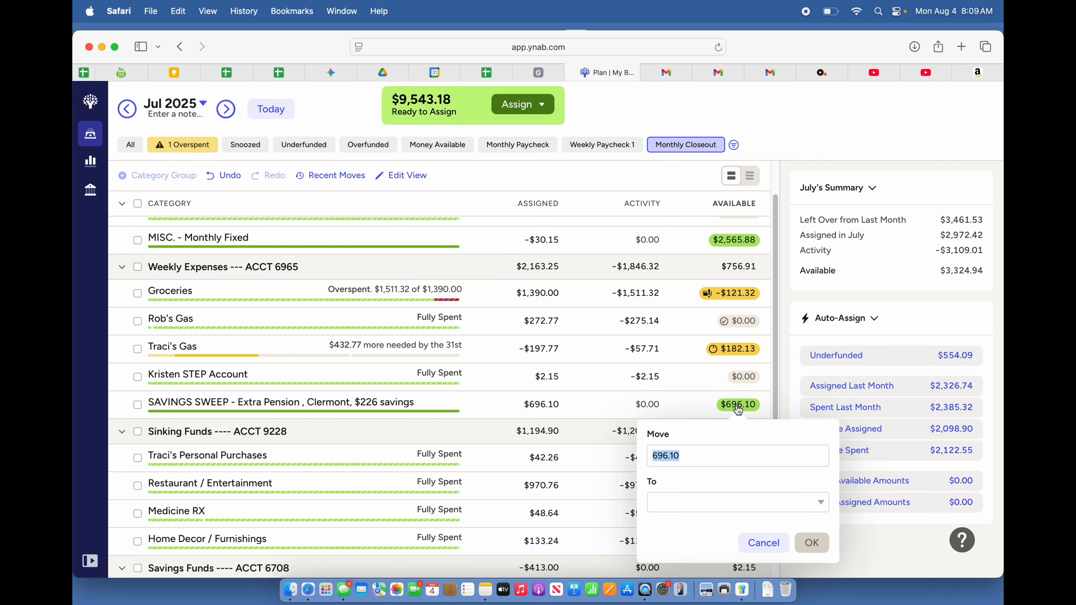
{"action": "type", "text": "121.32"}
{"action": "left_click", "coordinate": [679, 504]}
{"action": "type", "text": "Gro"}
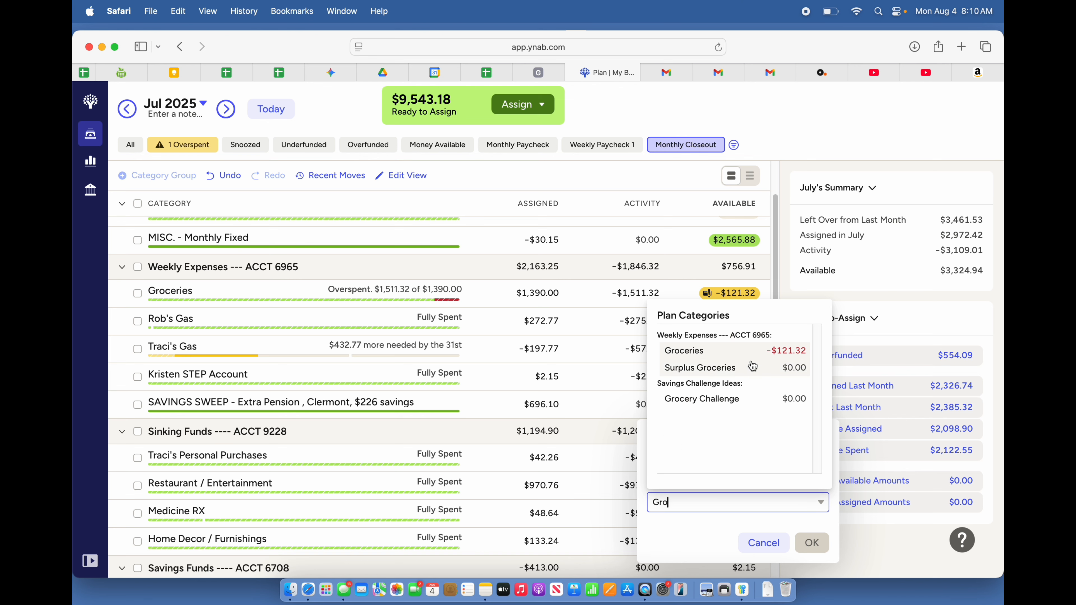
{"action": "left_click", "coordinate": [750, 351]}
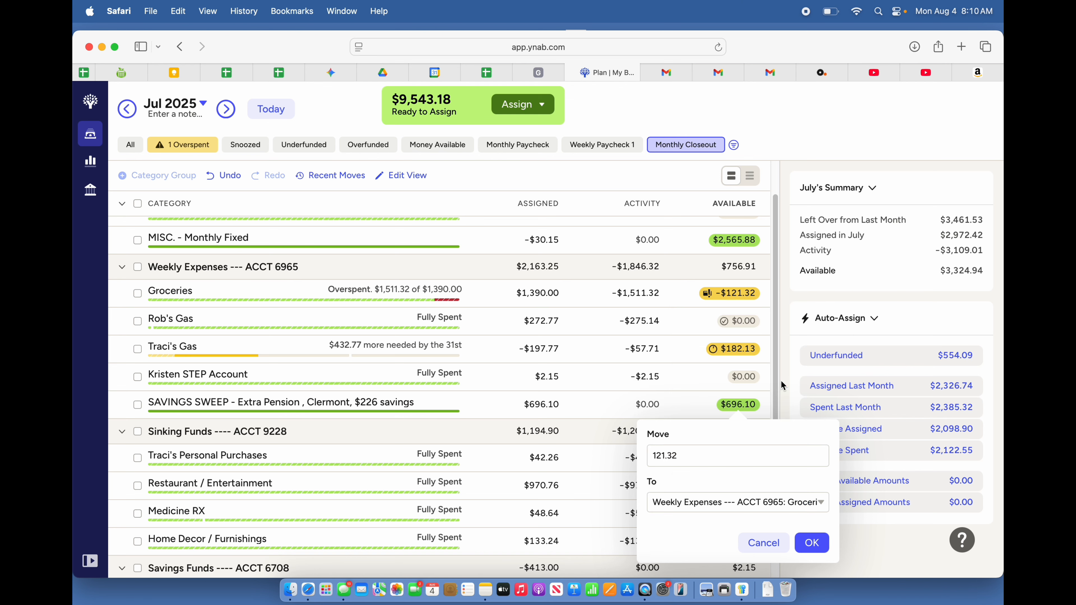
{"action": "left_click", "coordinate": [811, 544]}
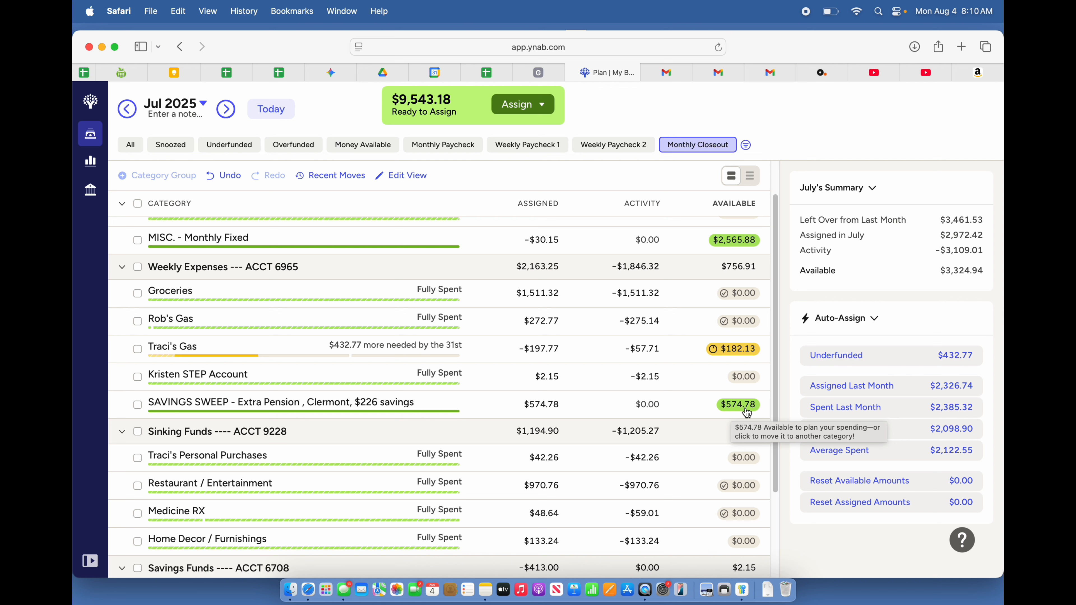
- Open the July 2025 Spending Breakdown report and examine the category spending within the Monthly Fixed Expenses group
{"action": "left_click", "coordinate": [91, 163]}
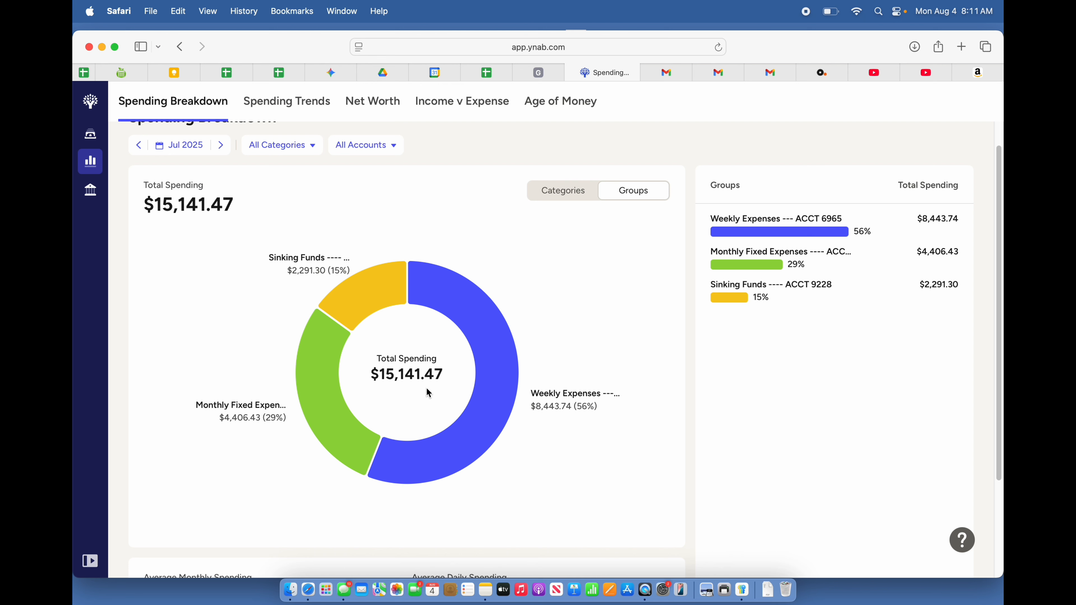
{"action": "left_click", "coordinate": [329, 408]}
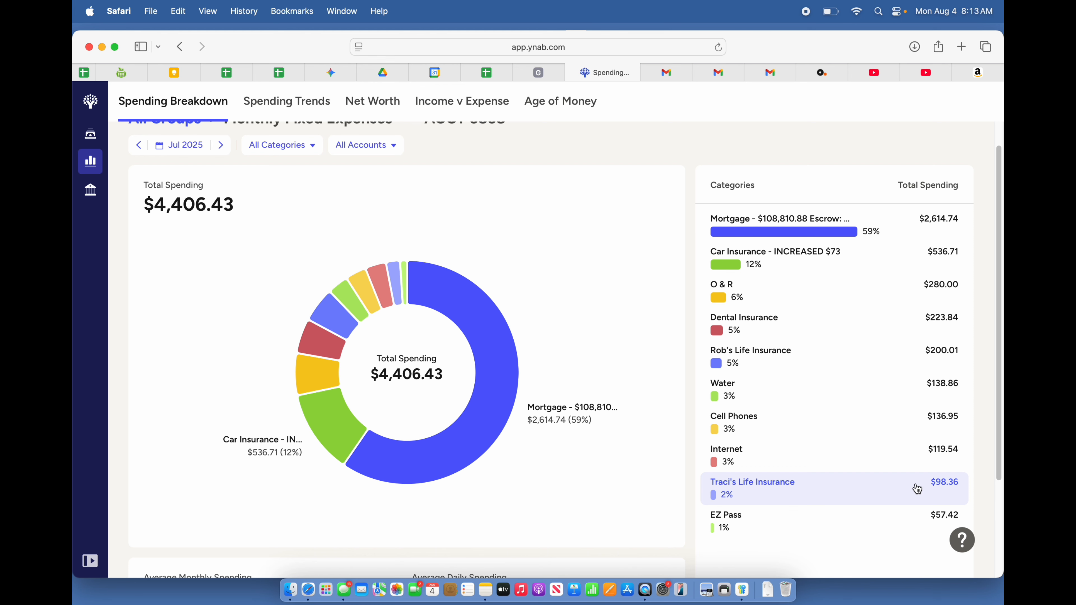
{"action": "scroll", "coordinate": [915, 488], "scroll_direction": "down", "scroll_amount": 3}
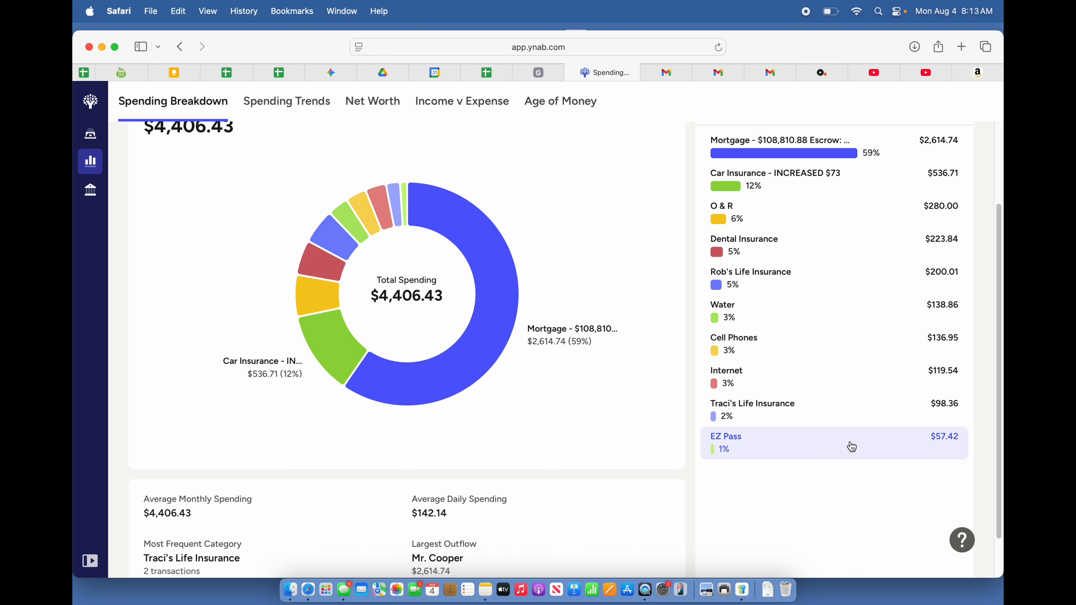
- Return to the all-groups breakdown and examine July's category spending within the Weekly Expenses group
{"action": "scroll", "coordinate": [851, 447], "scroll_direction": "up", "scroll_amount": 5}
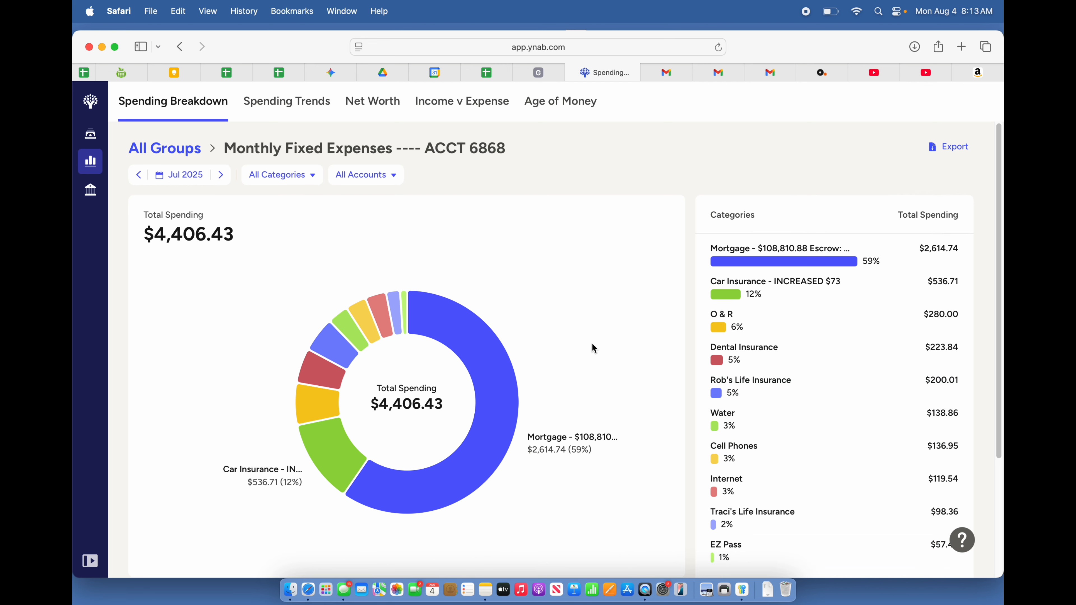
{"action": "left_click", "coordinate": [168, 150]}
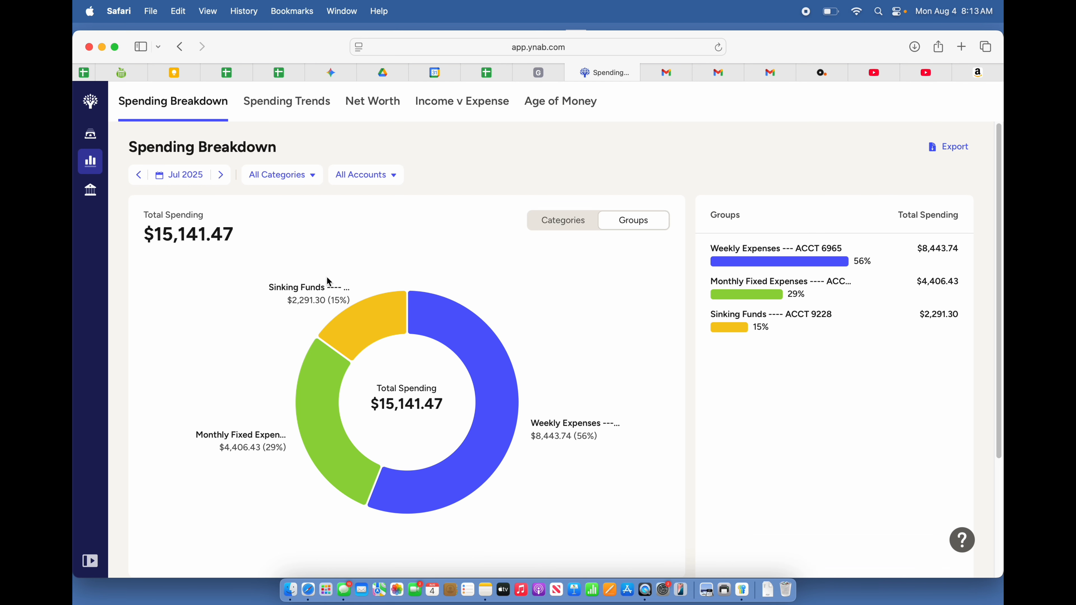
{"action": "mouse_move", "coordinate": [352, 317]}
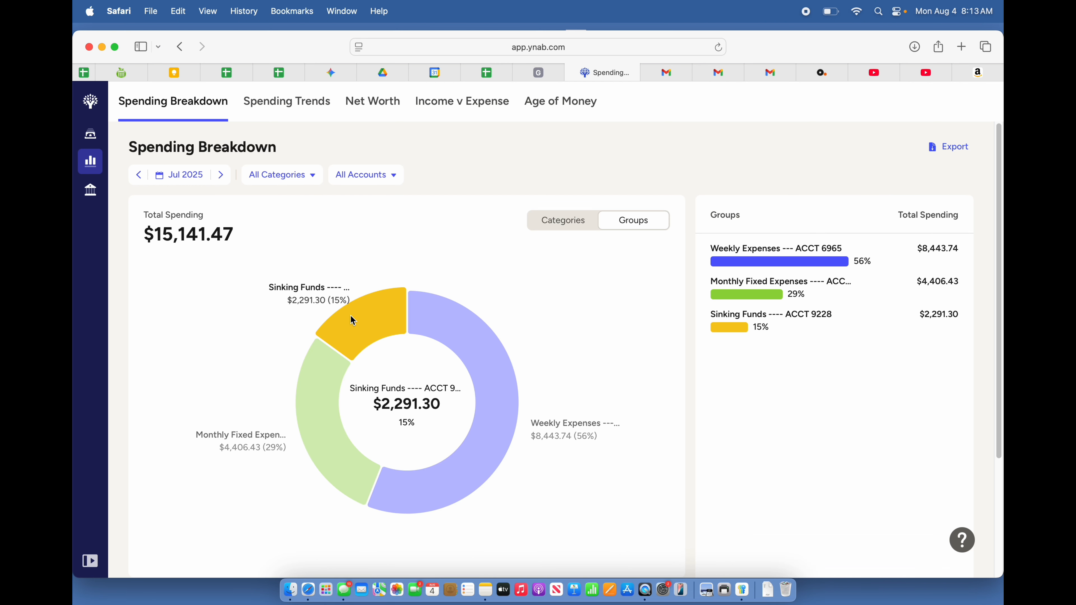
{"action": "left_click", "coordinate": [475, 459]}
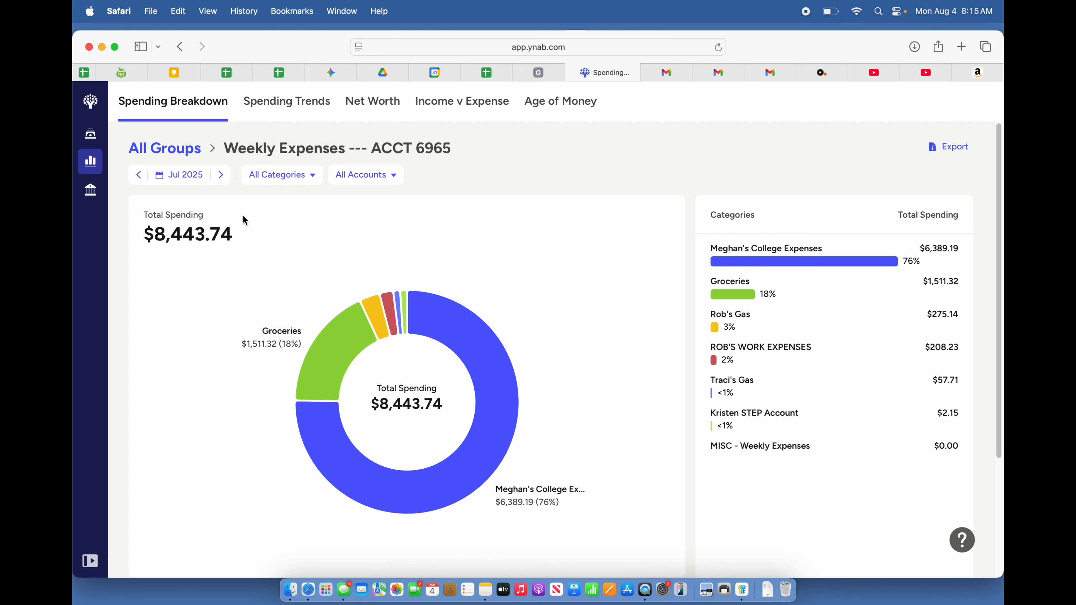
- Open the Sinking Funds group in the July breakdown and check the transactions behind Pool Maintainance
{"action": "left_click", "coordinate": [158, 151]}
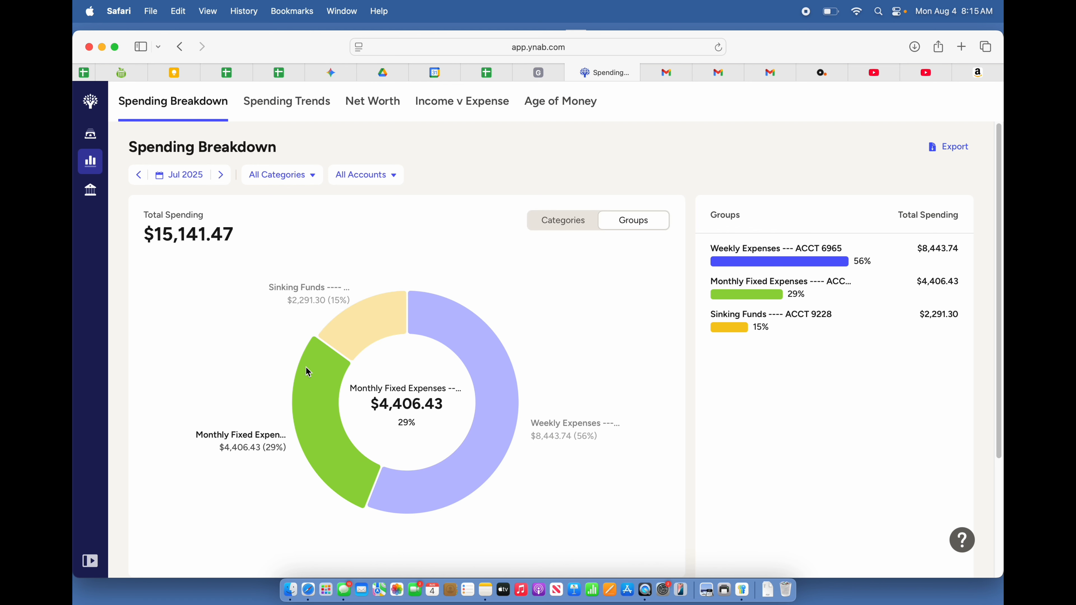
{"action": "left_click", "coordinate": [361, 331]}
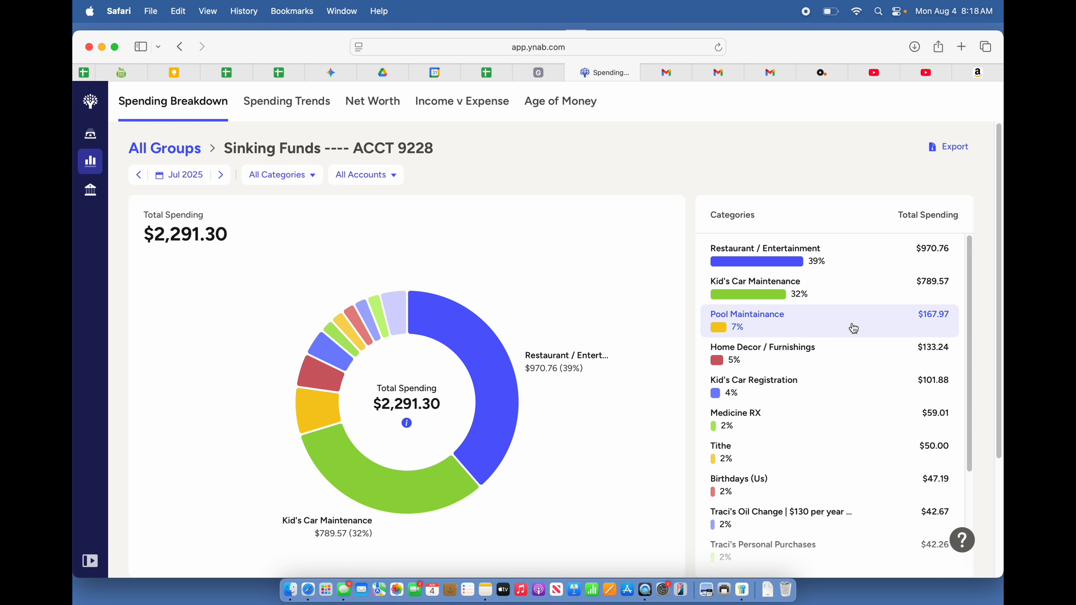
{"action": "left_click", "coordinate": [930, 325]}
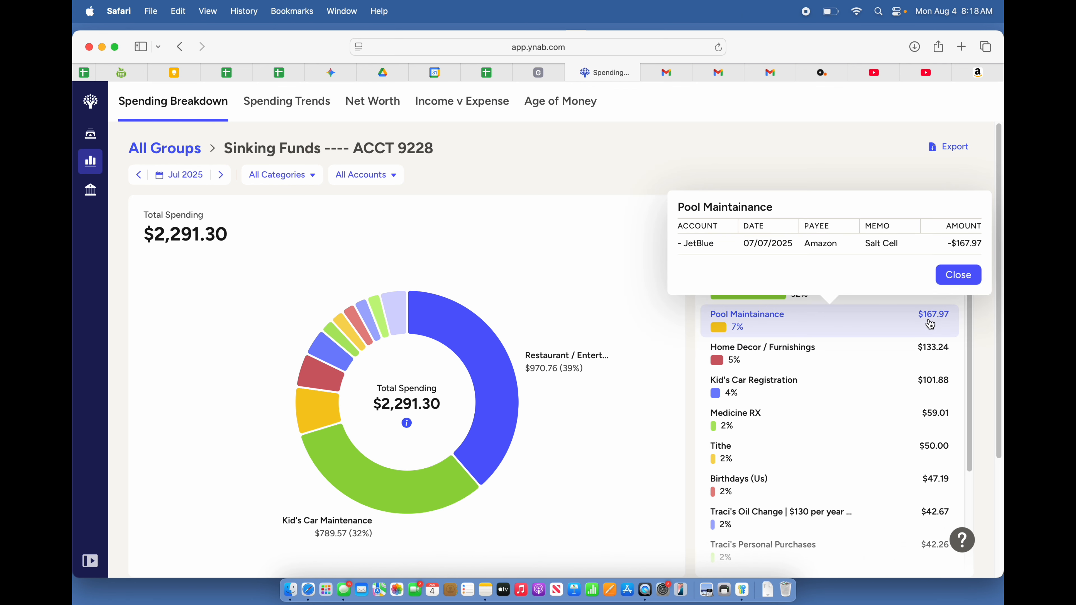
{"action": "left_click", "coordinate": [949, 278]}
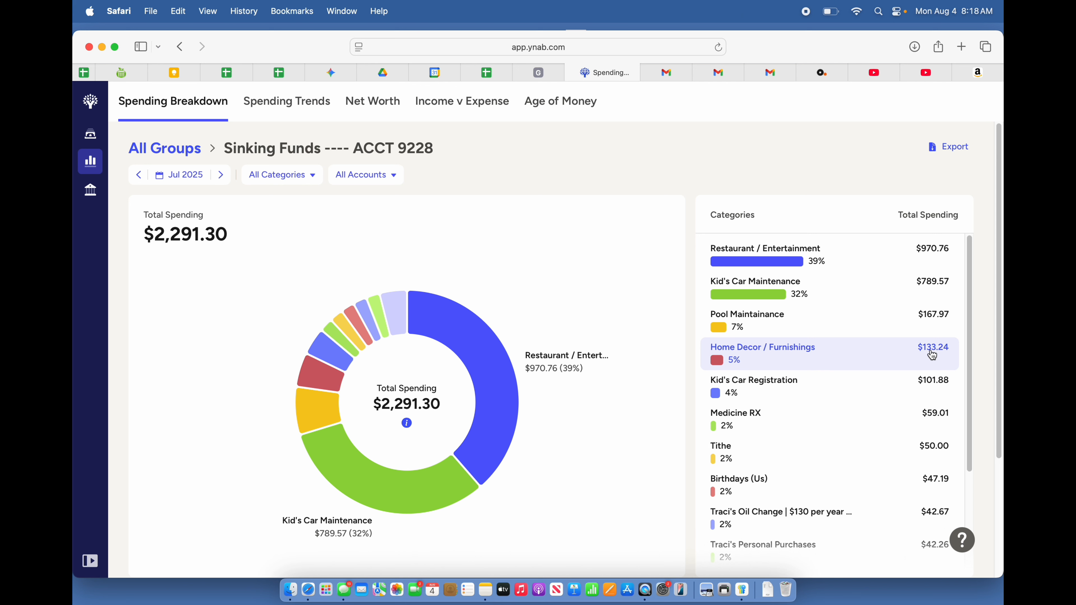
- Check the July transactions behind the Kid's Car Registration and Medicine RX categories
{"action": "left_click", "coordinate": [867, 394]}
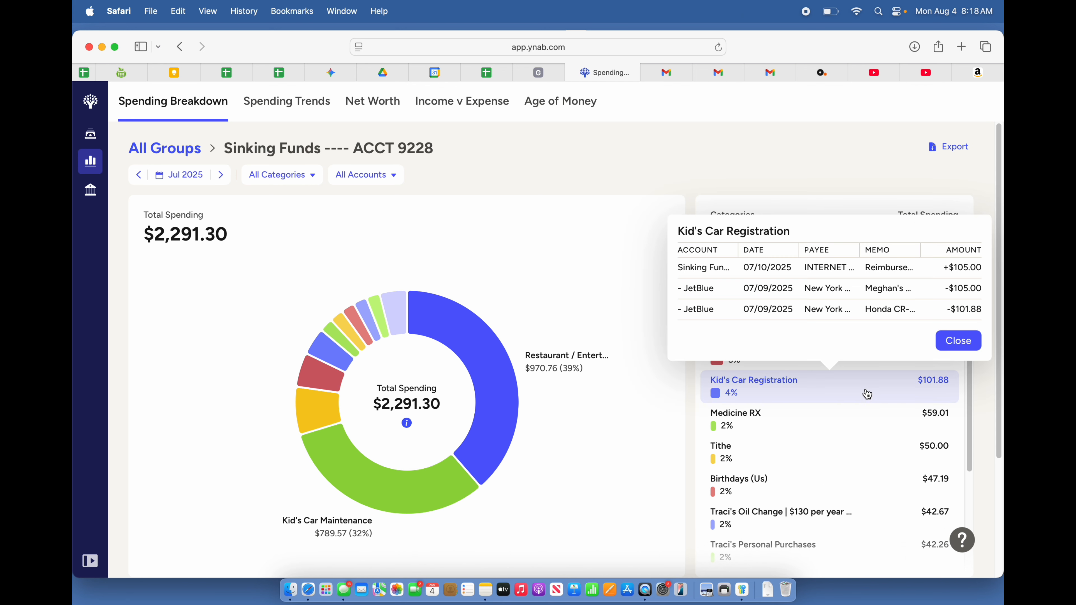
{"action": "left_click", "coordinate": [959, 340]}
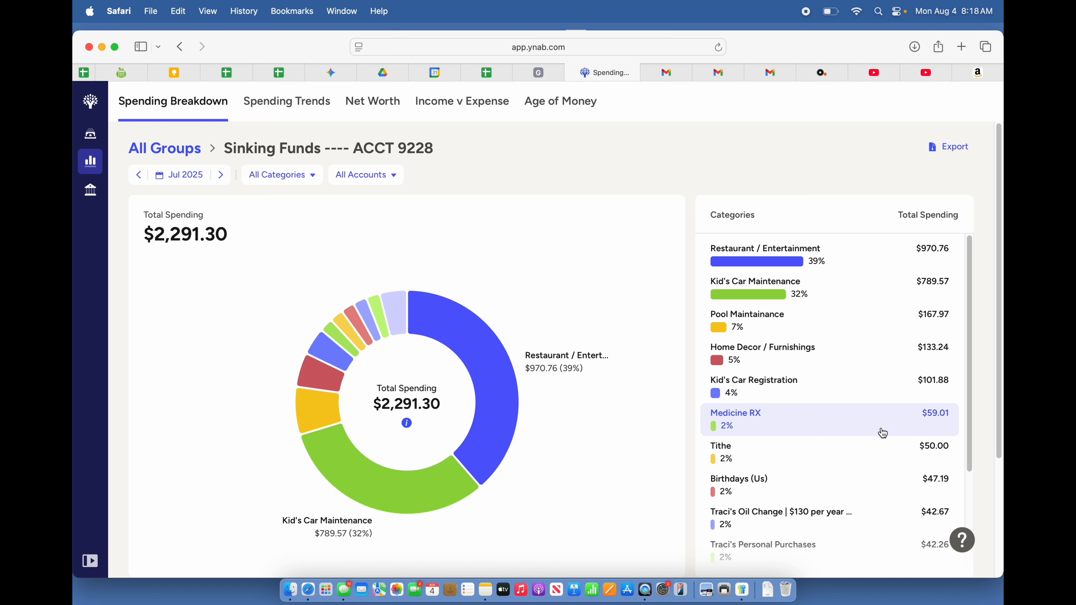
{"action": "left_click", "coordinate": [944, 420]}
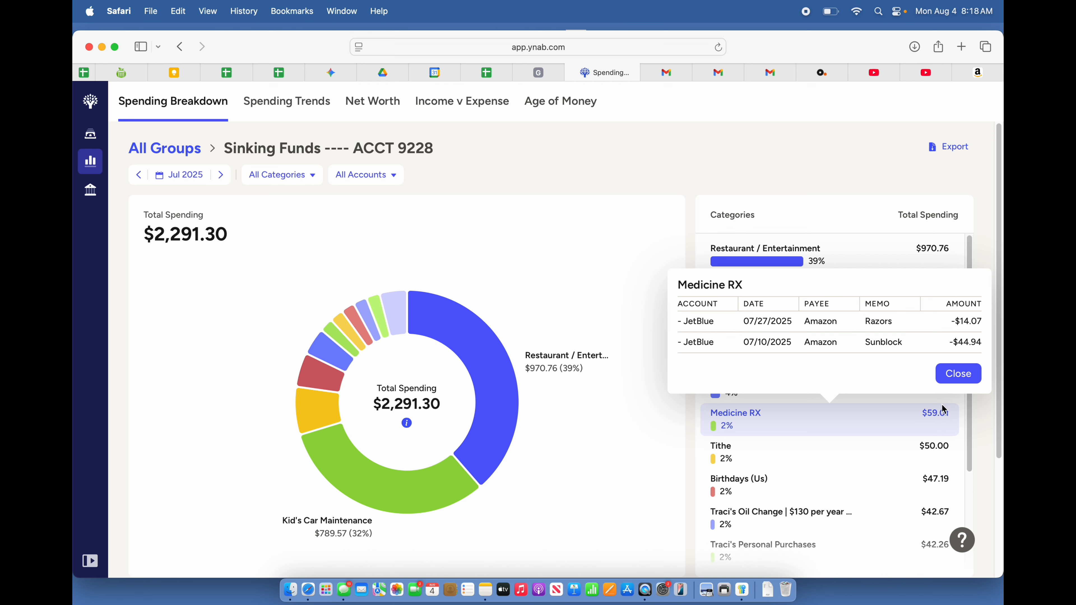
{"action": "left_click", "coordinate": [955, 376]}
- Review the smaller Sinking Funds categories and check the July transactions behind the car repairs and Dr. Copays categories
{"action": "scroll", "coordinate": [869, 445], "scroll_direction": "down", "scroll_amount": 2}
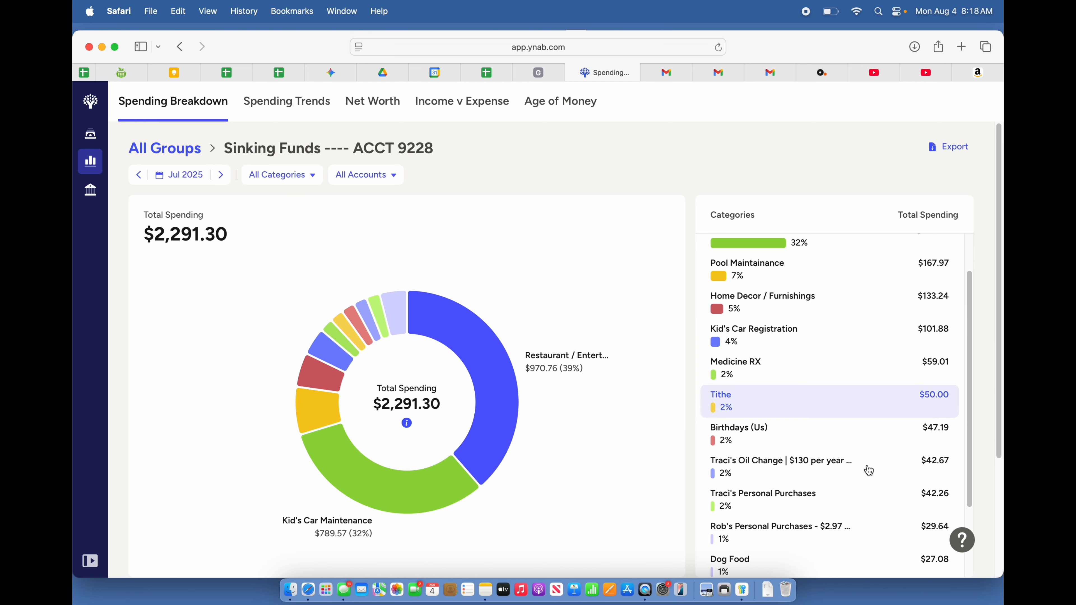
{"action": "scroll", "coordinate": [871, 407], "scroll_direction": "down", "scroll_amount": 3}
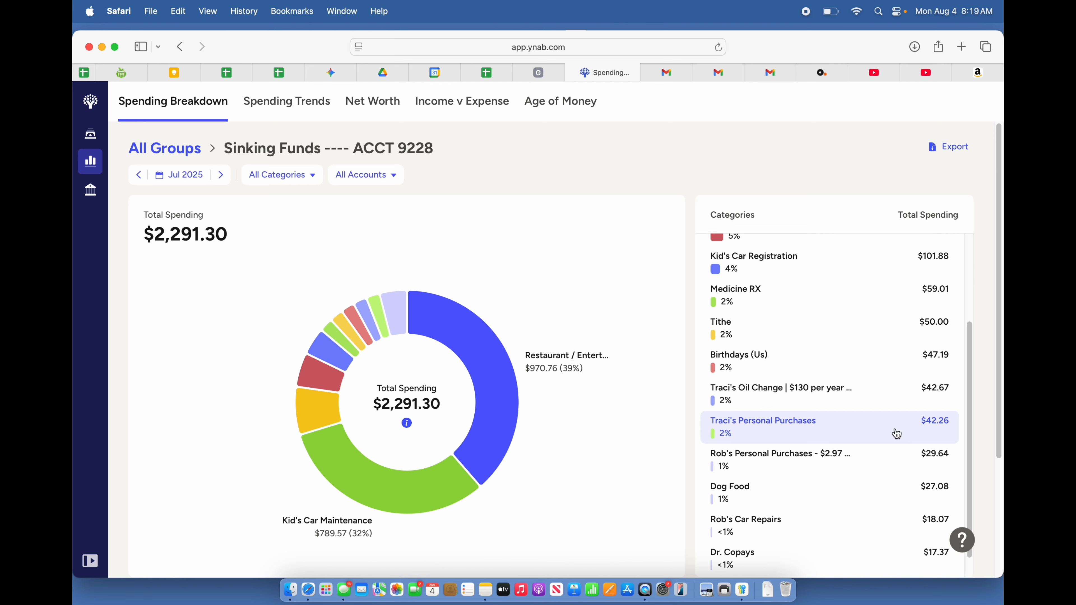
{"action": "scroll", "coordinate": [897, 434], "scroll_direction": "down", "scroll_amount": 1}
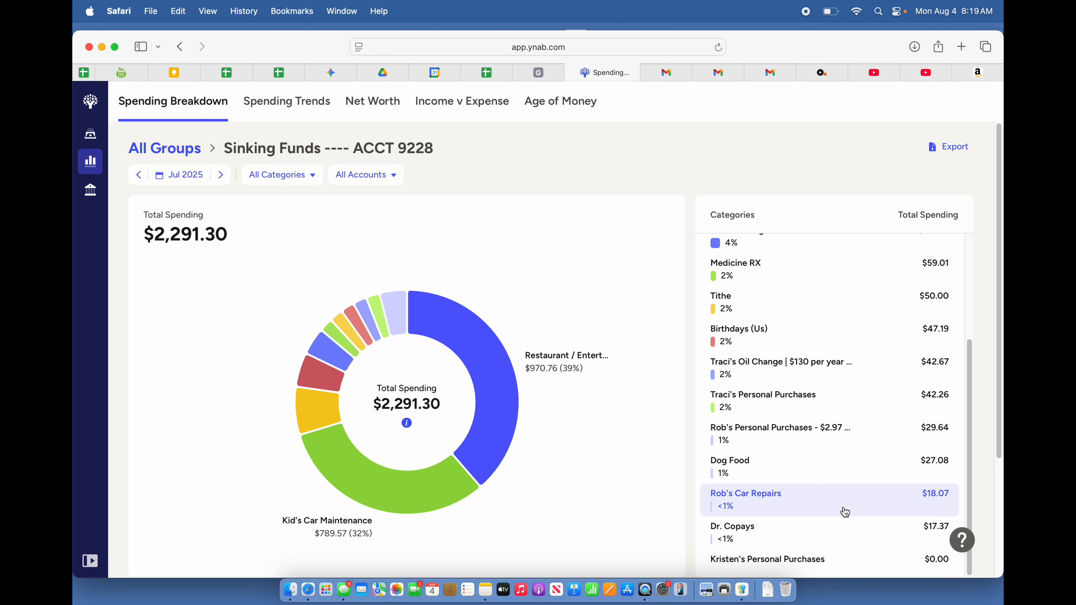
{"action": "scroll", "coordinate": [845, 513], "scroll_direction": "down", "scroll_amount": 3}
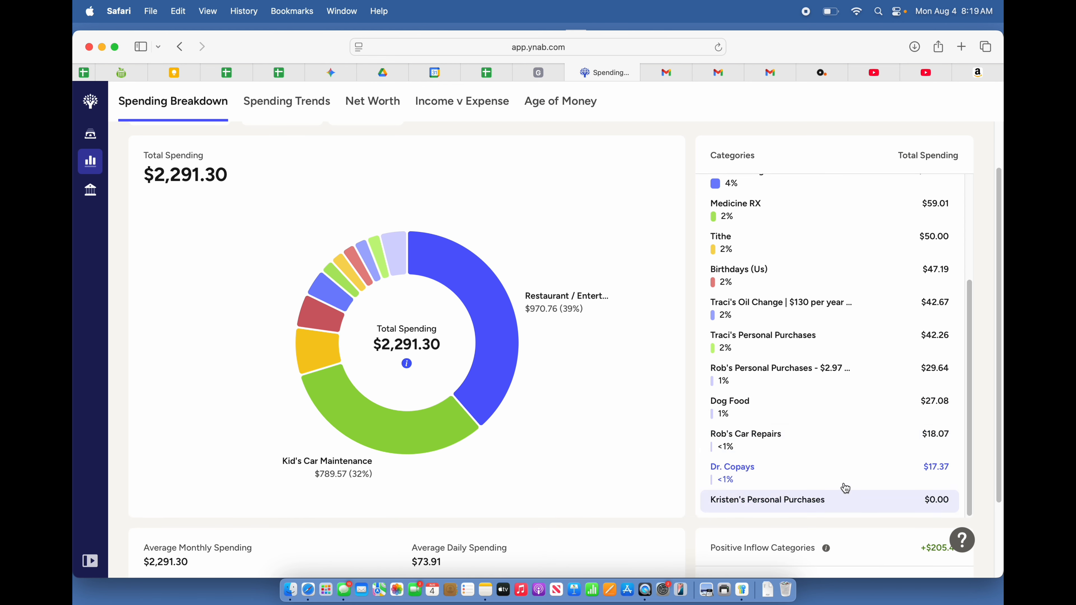
{"action": "left_click", "coordinate": [859, 449]}
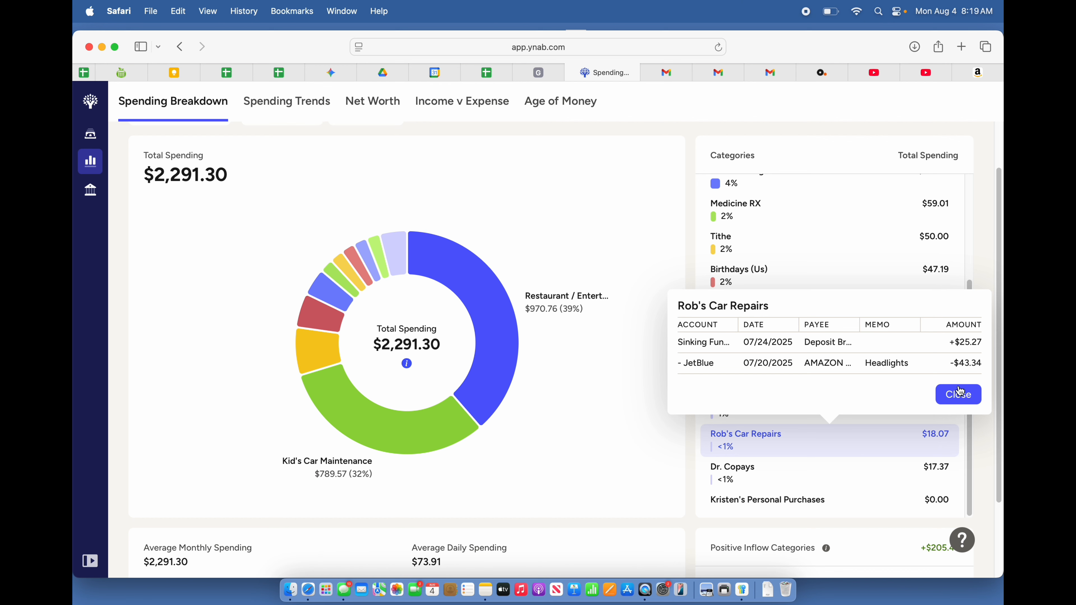
{"action": "left_click", "coordinate": [961, 403]}
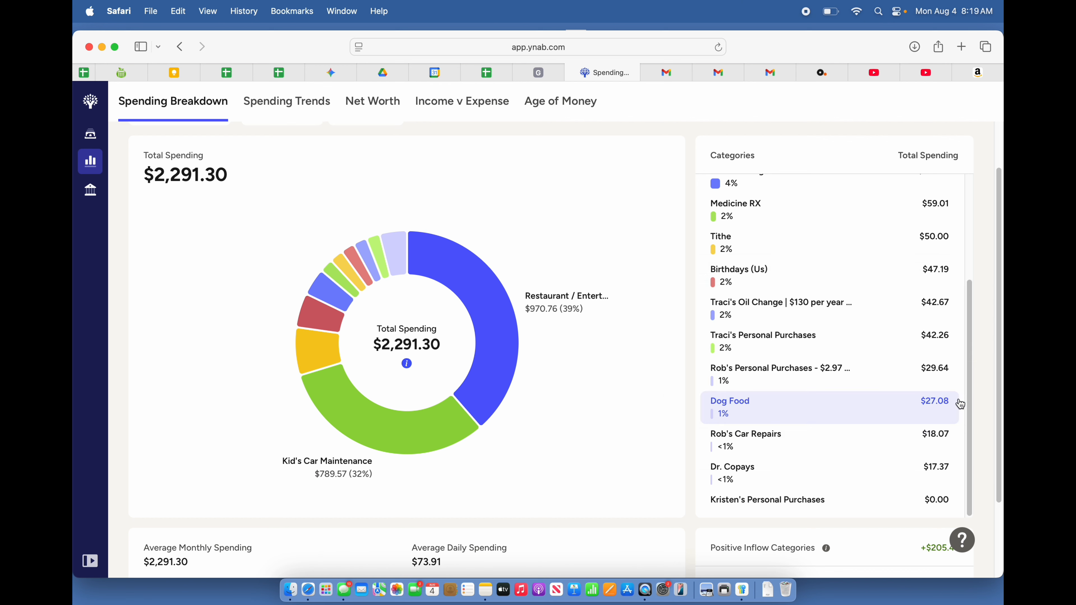
{"action": "left_click", "coordinate": [869, 477]}
{"action": "left_click", "coordinate": [959, 428]}
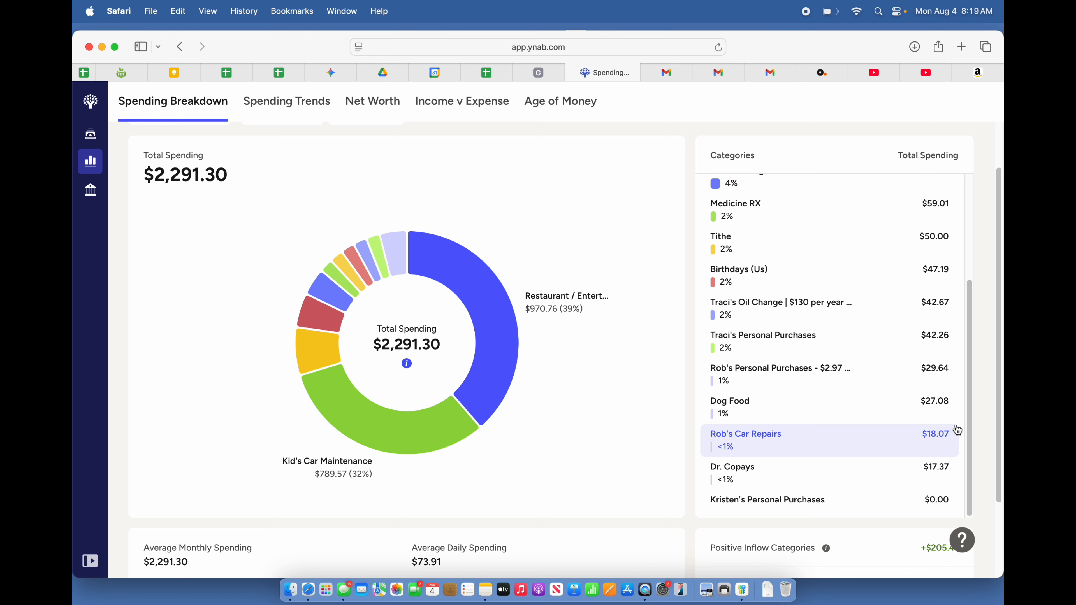
- Review the Positive Inflow Categories of the Sinking Funds group and return to the all-groups spending breakdown
{"action": "scroll", "coordinate": [872, 462], "scroll_direction": "down", "scroll_amount": 3}
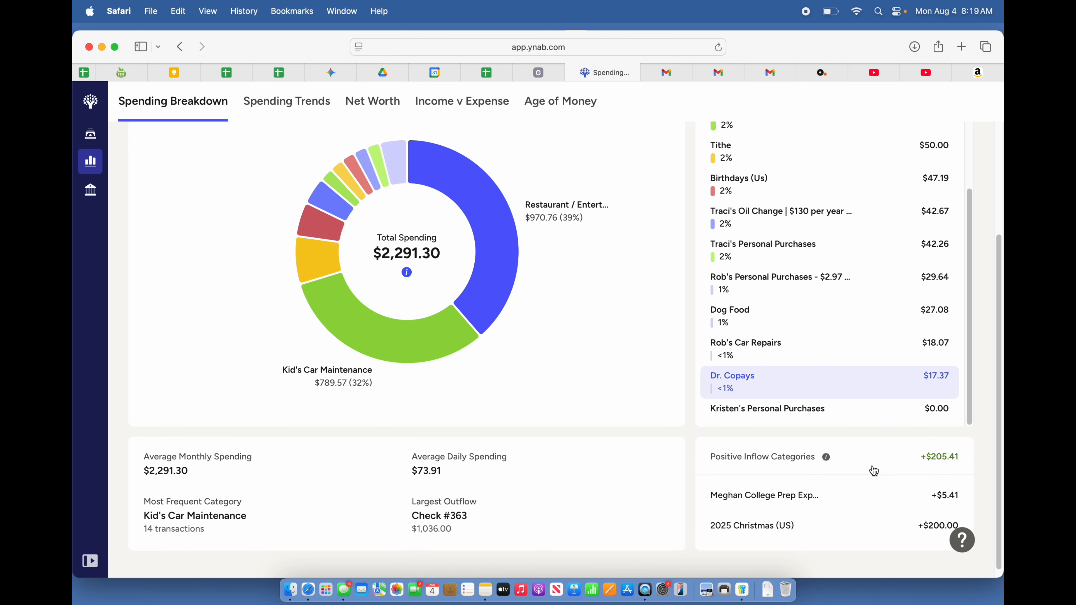
{"action": "scroll", "coordinate": [882, 401], "scroll_direction": "up", "scroll_amount": 5}
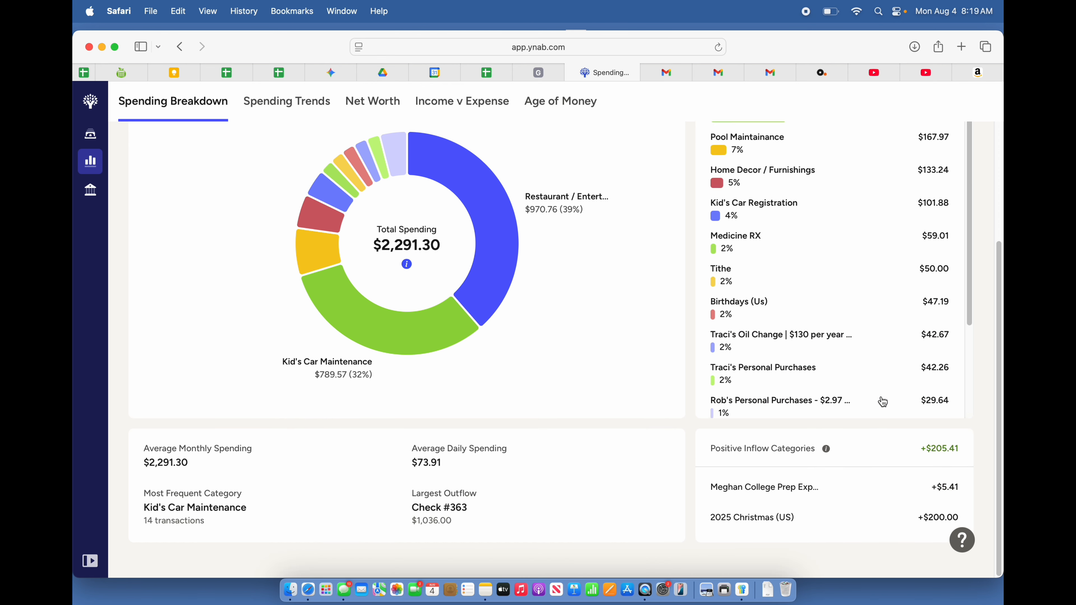
{"action": "scroll", "coordinate": [883, 402], "scroll_direction": "up", "scroll_amount": 4}
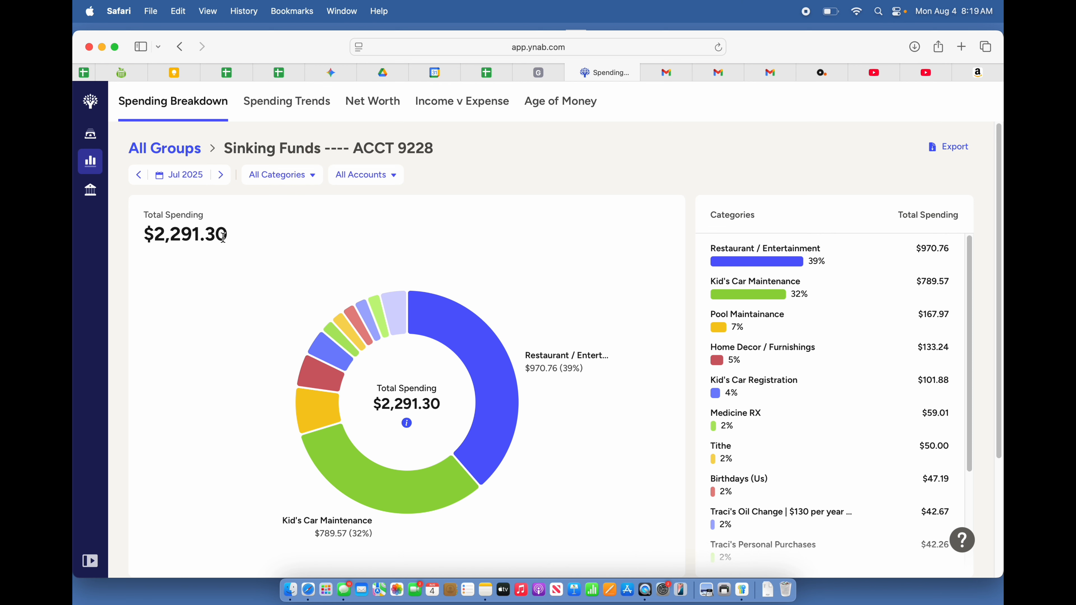
{"action": "left_click", "coordinate": [168, 149]}
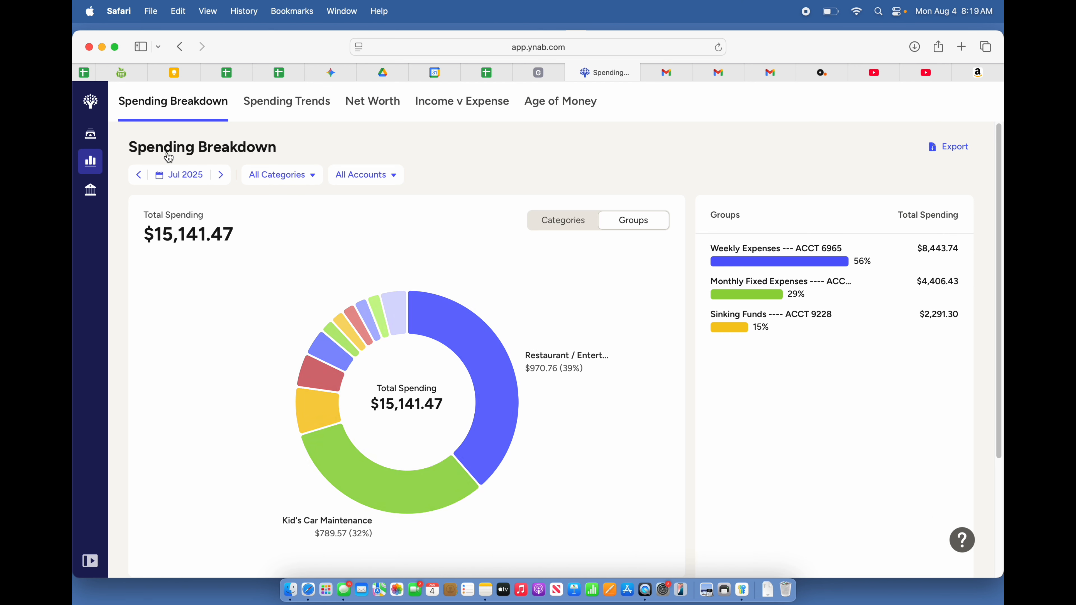